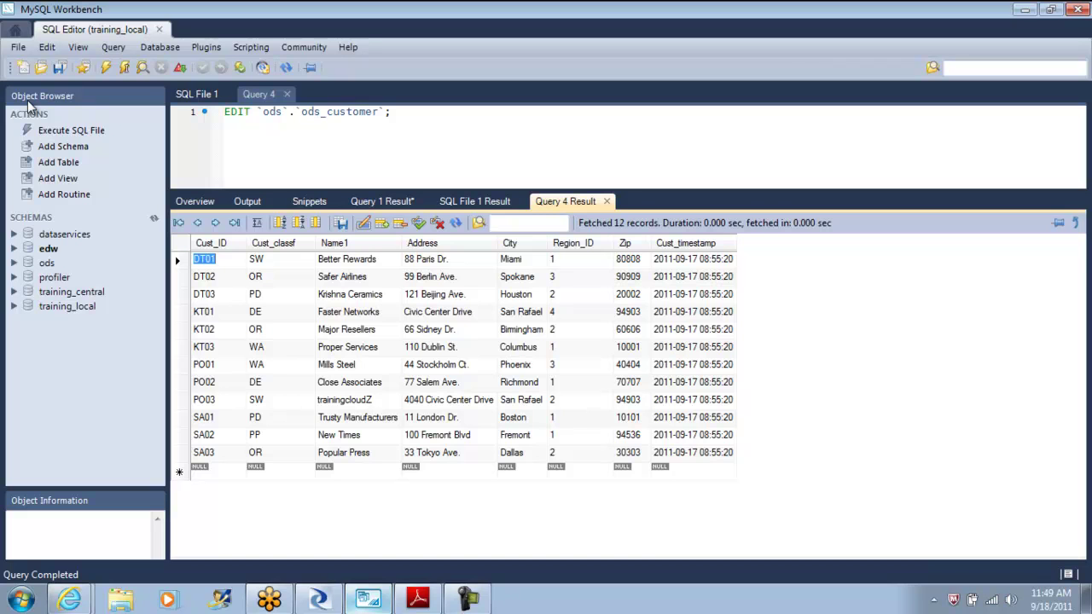
Step: Query the rows of the ods_customer table in the ods schema, limited to 1000
{"action": "key", "text": "ctrl+shift+Return"}
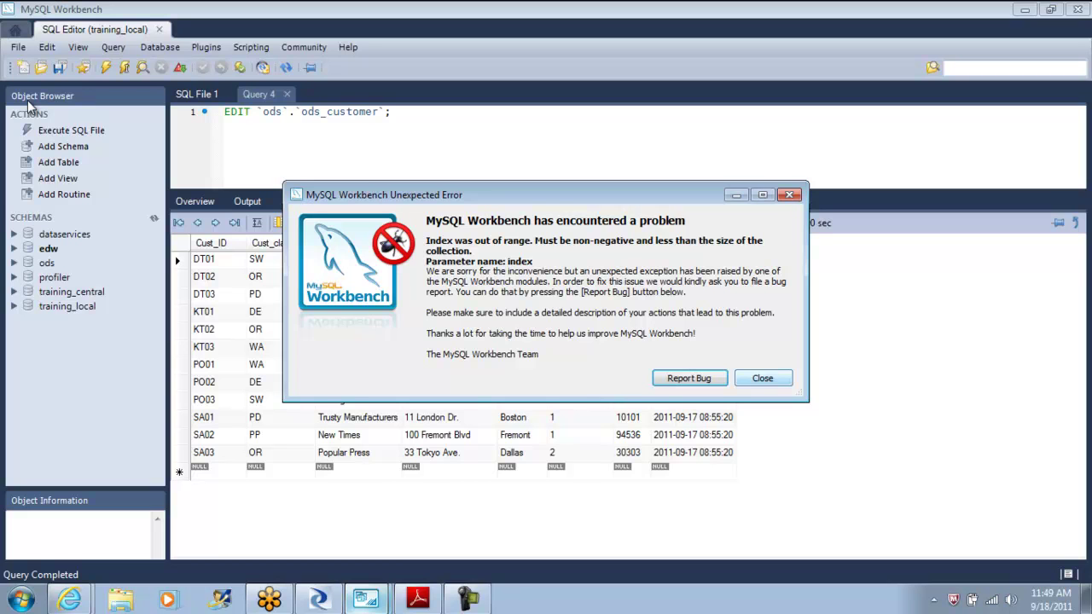
{"action": "key", "text": "Escape"}
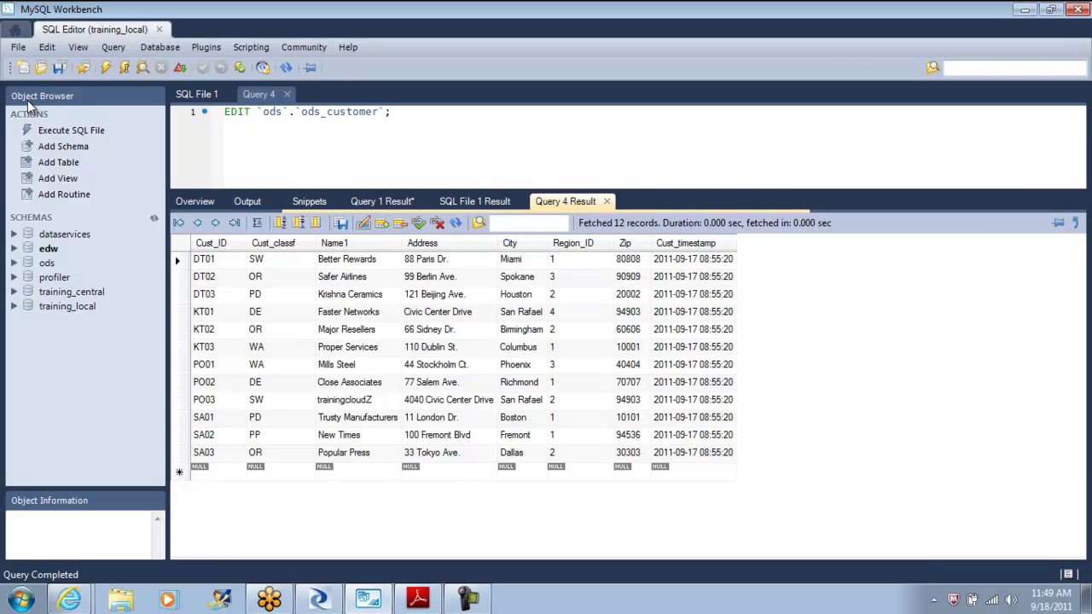
{"action": "key", "text": "ctrl+Tab"}
{"action": "key", "text": "ctrl+Tab"}
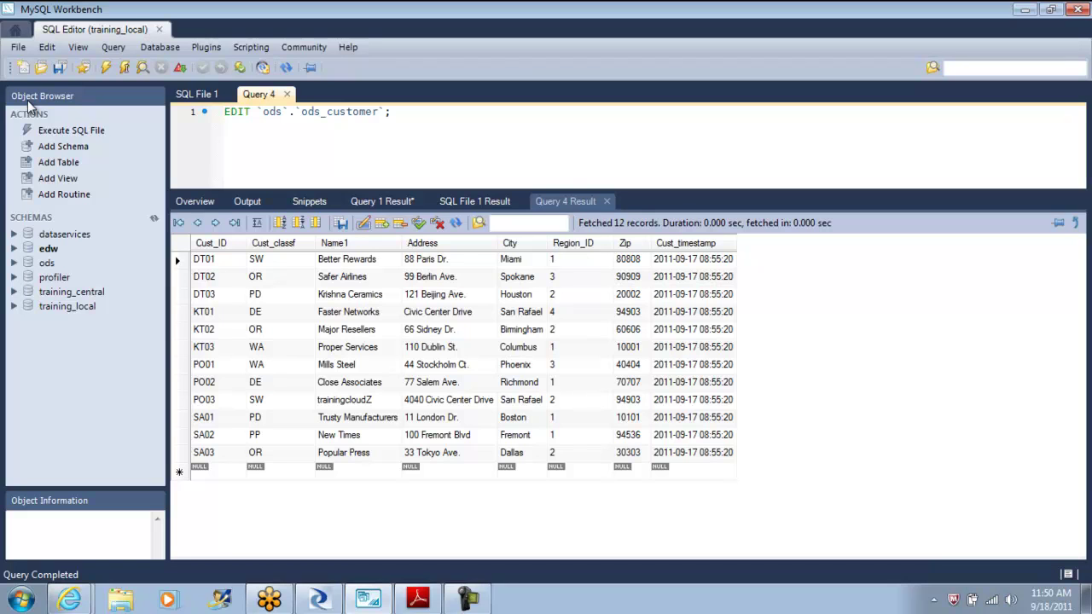
{"action": "key", "text": "ctrl+Tab"}
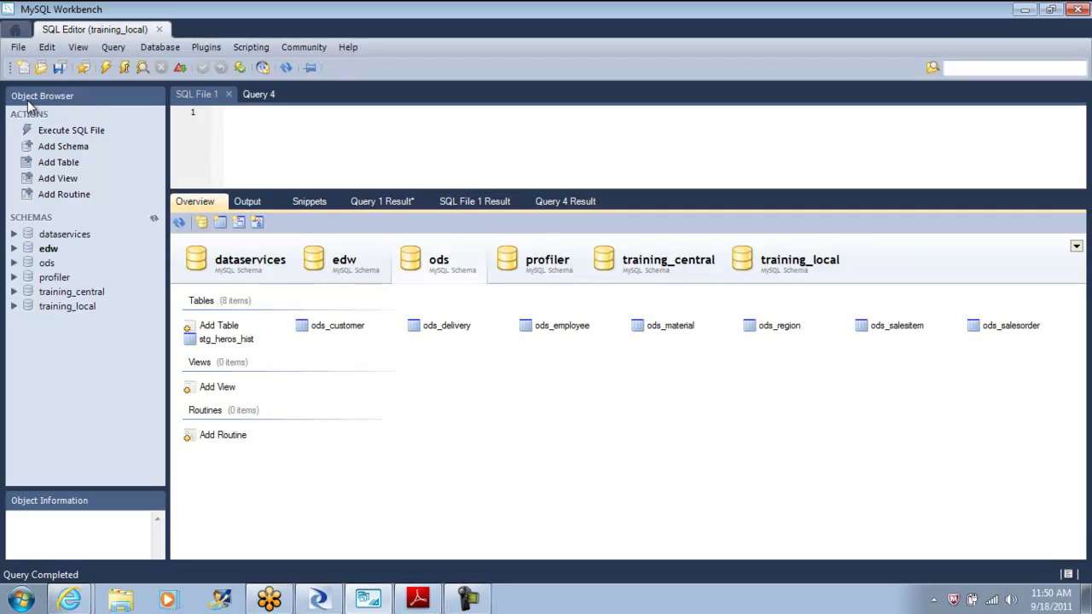
{"action": "right_click", "coordinate": [346, 327]}
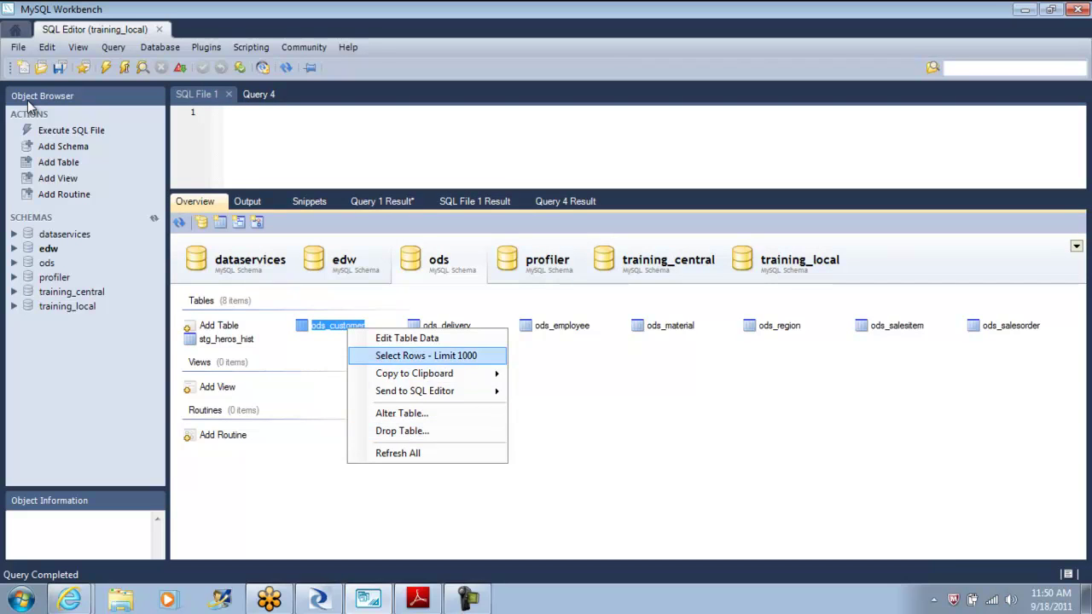
{"action": "key", "text": "Return"}
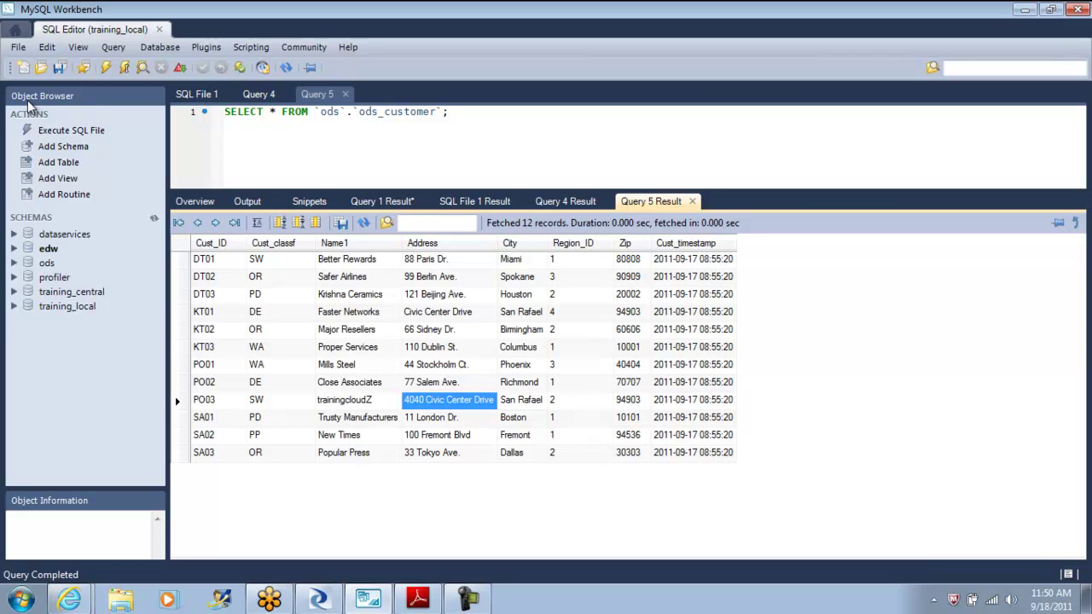
Step: Examine the source customer records, going from the address of PO03 to the name of DT03
{"action": "key", "text": "Up"}
{"action": "key", "text": "Up"}
{"action": "key", "text": "Up"}
{"action": "key", "text": "Up"}
{"action": "key", "text": "Up"}
{"action": "key", "text": "Up"}
{"action": "key", "text": "Left"}
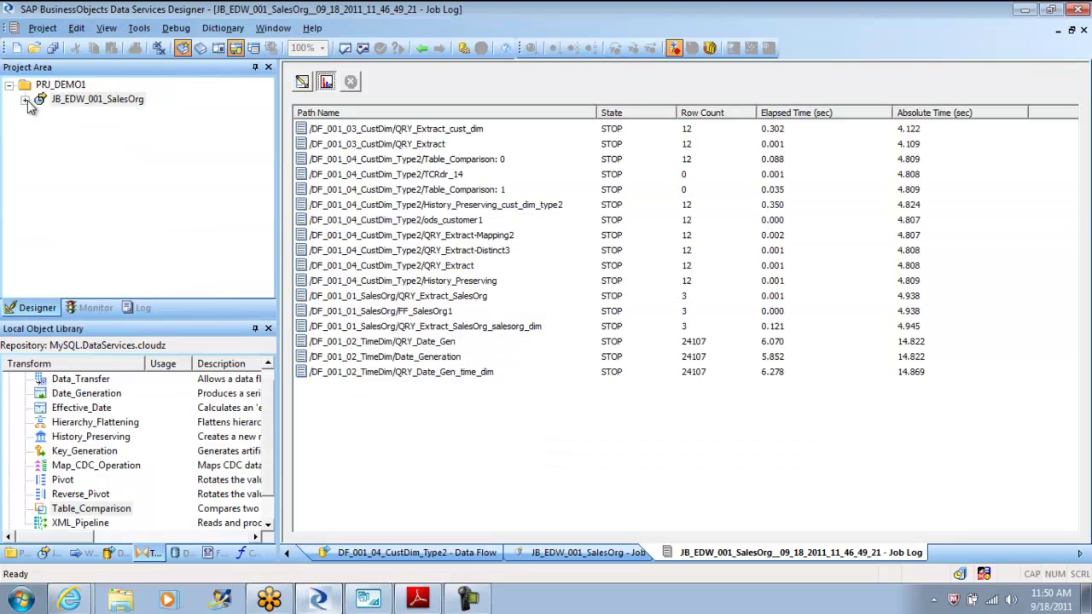
Step: Switch to Data Services Designer and review the global variables in the execution properties of JB_EDW_001_SalesOrg without running the job
{"action": "key", "text": "alt+Tab"}
{"action": "right_click", "coordinate": [28, 99]}
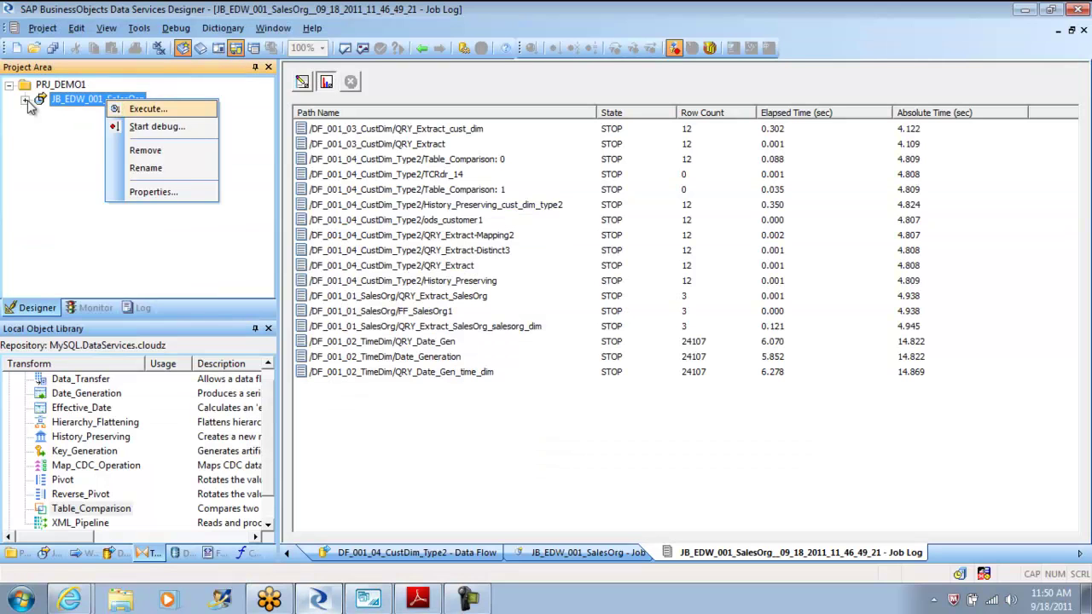
{"action": "key", "text": "Return"}
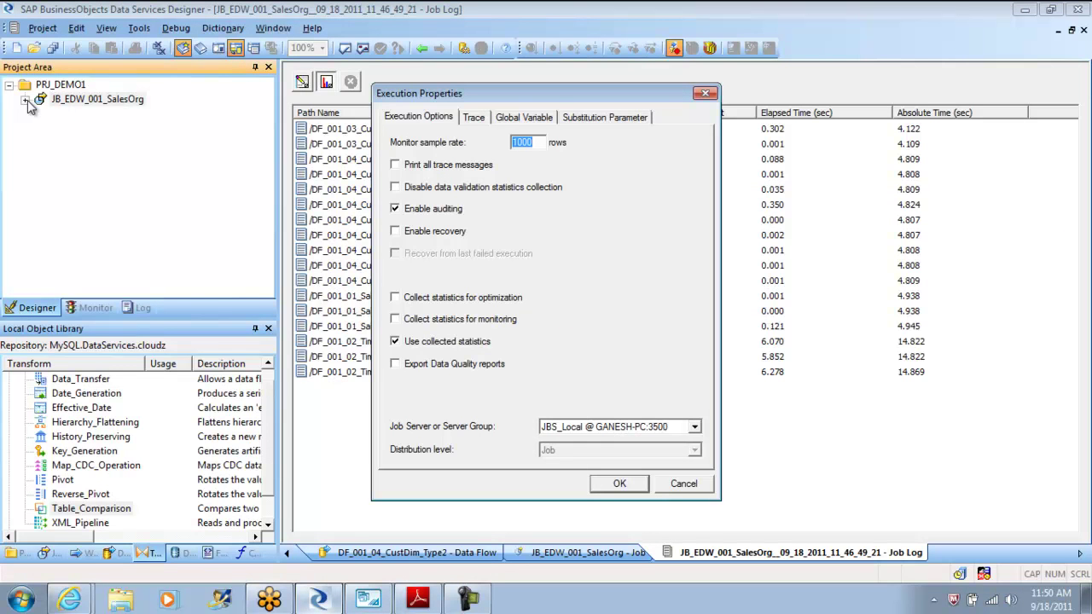
{"action": "key", "text": "ctrl+Tab"}
{"action": "key", "text": "ctrl+Tab"}
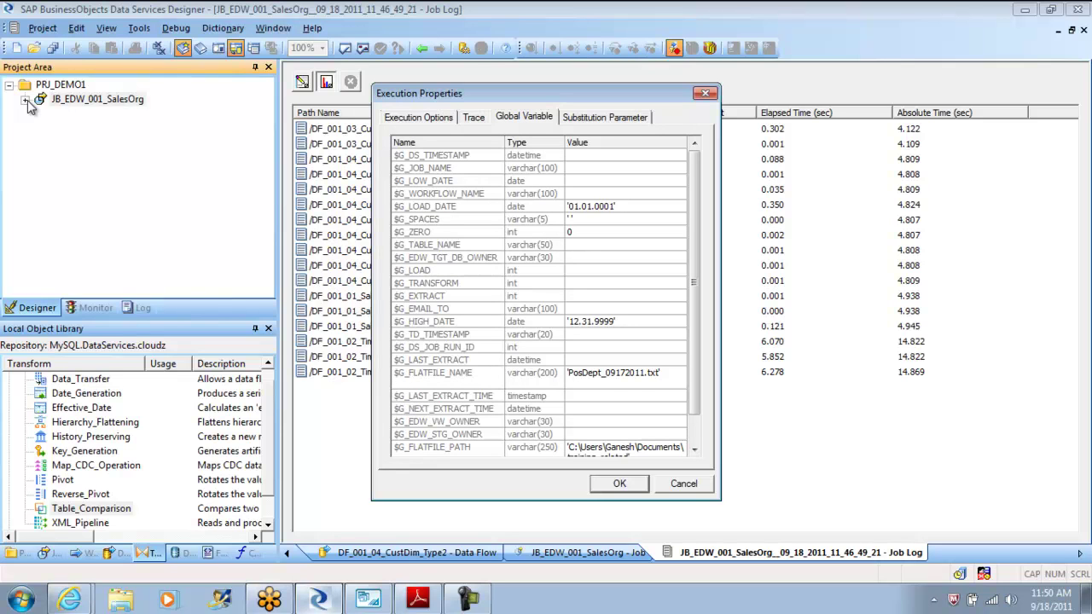
{"action": "key", "text": "Escape"}
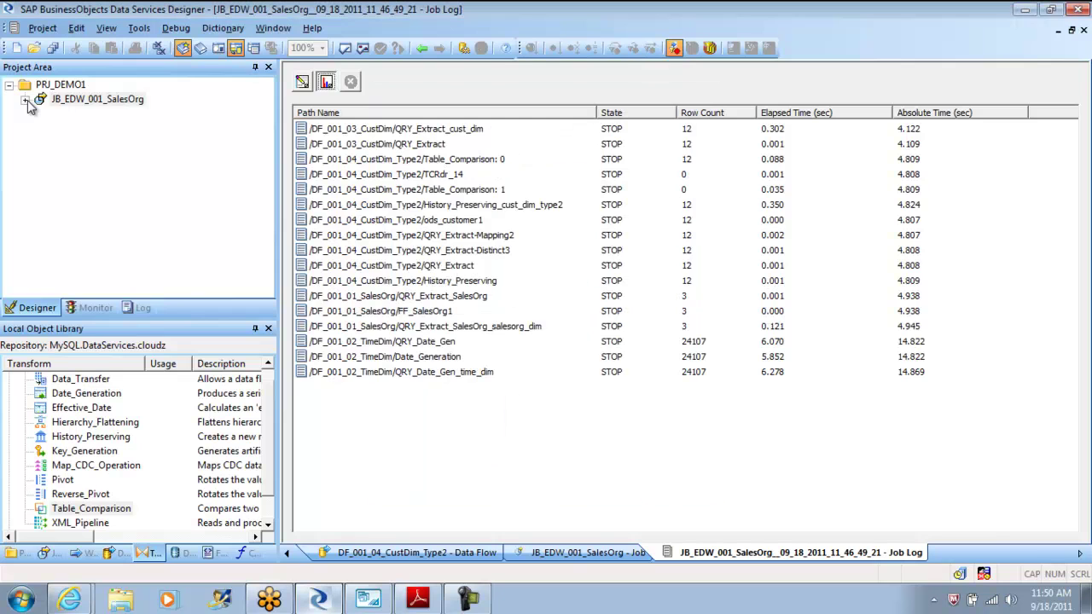
Step: Expand JB_EDW_001_SalesOrg and open its Initialize script in the editor
{"action": "left_click", "coordinate": [27, 100]}
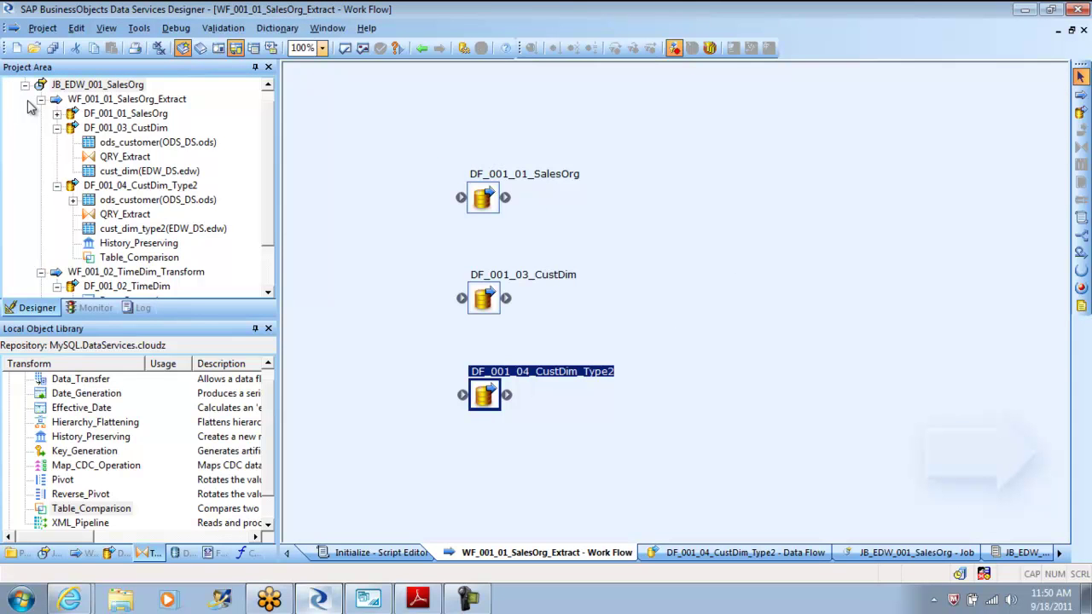
{"action": "left_click", "coordinate": [421, 48]}
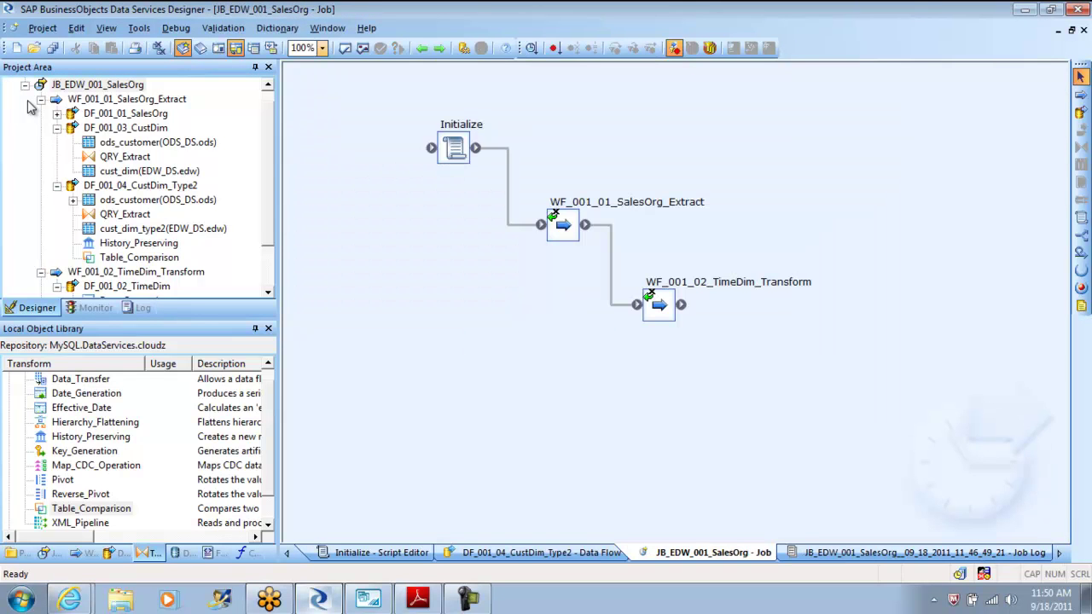
{"action": "key", "text": "ctrl+Tab"}
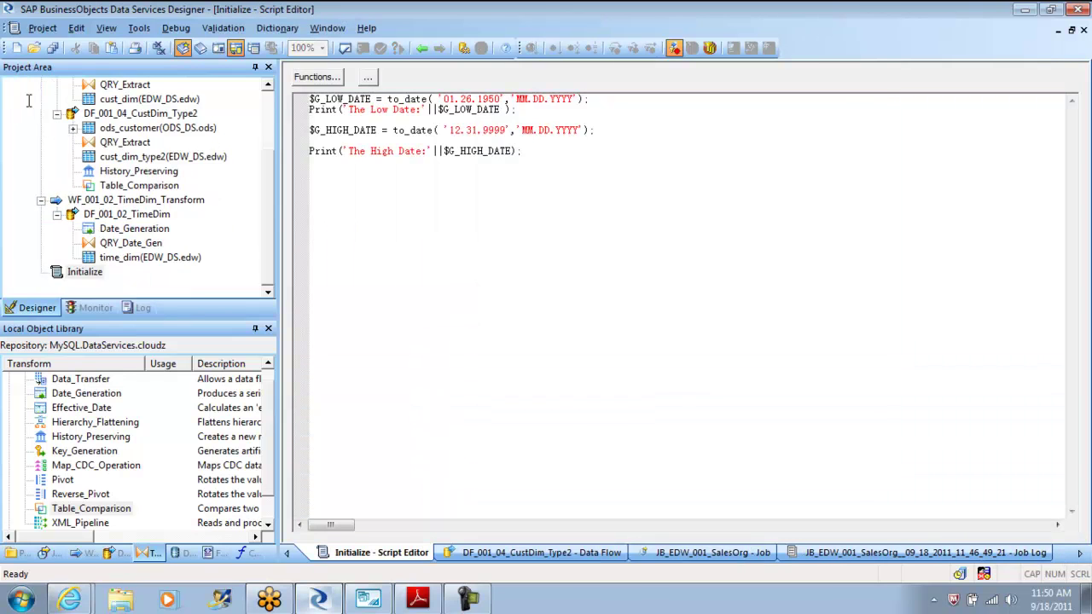
Step: Set the $G_LOW_DATE date in the Initialize script to '09.18.2011' and validate the script
{"action": "key", "text": "Right"}
{"action": "key", "text": "Right"}
{"action": "key", "text": "Right"}
{"action": "key", "text": "Right"}
{"action": "key", "text": "Right"}
{"action": "key", "text": "Right"}
{"action": "key", "text": "Right"}
{"action": "key", "text": "Right"}
{"action": "key", "text": "Right"}
{"action": "key", "text": "Right"}
{"action": "key", "text": "Right"}
{"action": "key", "text": "Right"}
{"action": "key", "text": "Right"}
{"action": "key", "text": "Right"}
{"action": "key", "text": "Right"}
{"action": "key", "text": "Right"}
{"action": "key", "text": "Right"}
{"action": "key", "text": "Right"}
{"action": "key", "text": "Right"}
{"action": "key", "text": "Right"}
{"action": "key", "text": "shift+Left"}
{"action": "key", "text": "shift+Left"}
{"action": "key", "text": "shift+Left"}
{"action": "key", "text": "shift+Left"}
{"action": "key", "text": "shift+Left"}
{"action": "key", "text": "shift+Left"}
{"action": "key", "text": "shift+Left"}
{"action": "key", "text": "shift+Left"}
{"action": "key", "text": "shift+Left"}
{"action": "key", "text": "Right"}
{"action": "key", "text": "Right"}
{"action": "key", "text": "shift+Left"}
{"action": "key", "text": "shift+Left"}
{"action": "key", "text": "shift+Left"}
{"action": "key", "text": "shift+Left"}
{"action": "key", "text": "shift+Left"}
{"action": "key", "text": "shift+Left"}
{"action": "key", "text": "shift+Left"}
{"action": "key", "text": "shift+Left"}
{"action": "key", "text": "shift+Left"}
{"action": "key", "text": "shift+Left"}
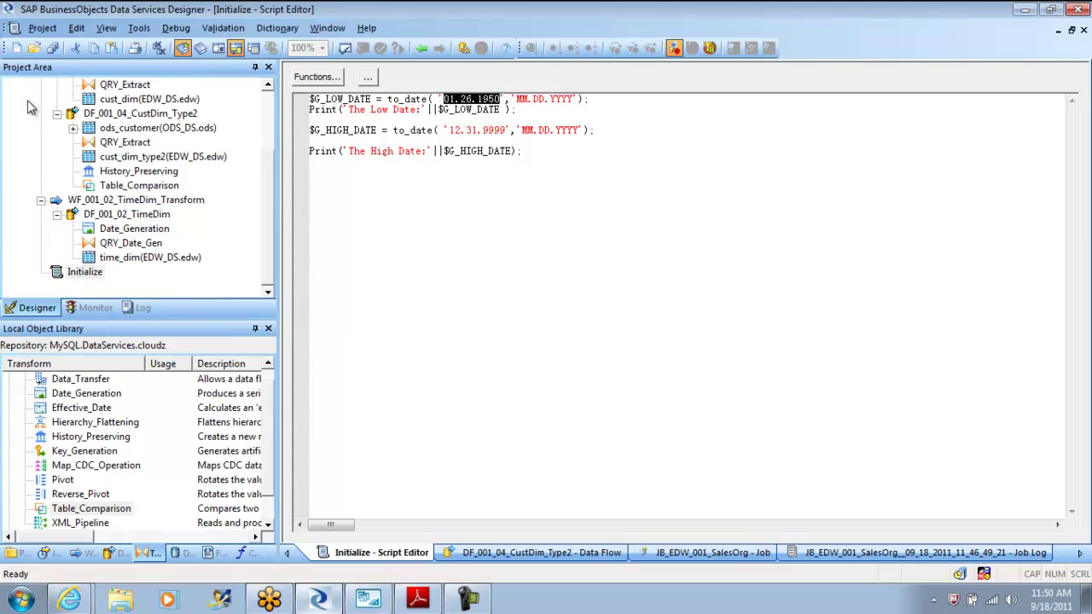
{"action": "key", "text": "Right"}
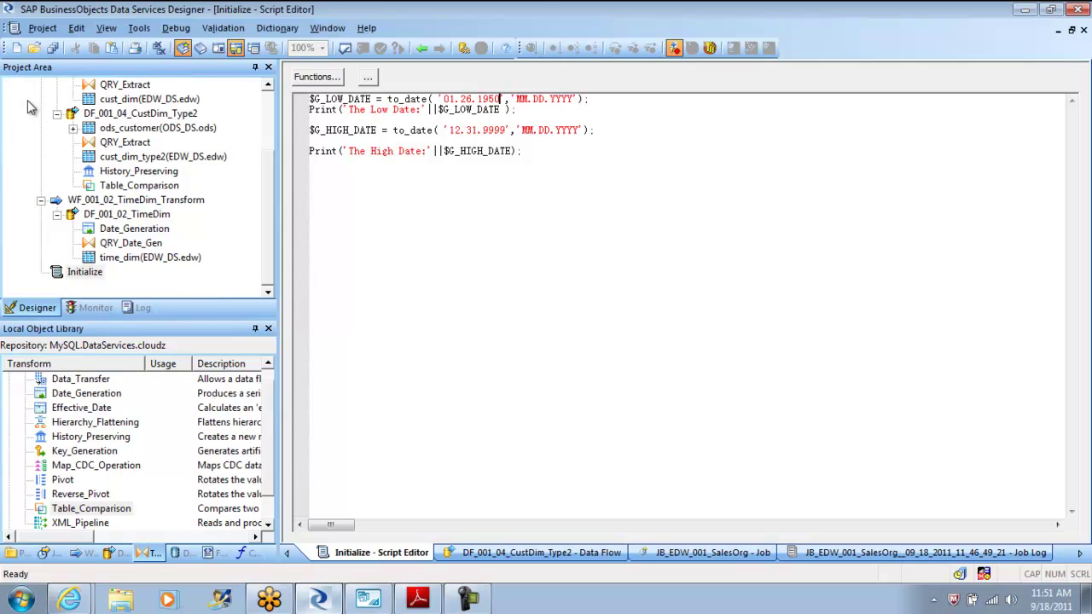
{"action": "scroll", "coordinate": [29, 102], "scroll_direction": "up", "scroll_amount": 2}
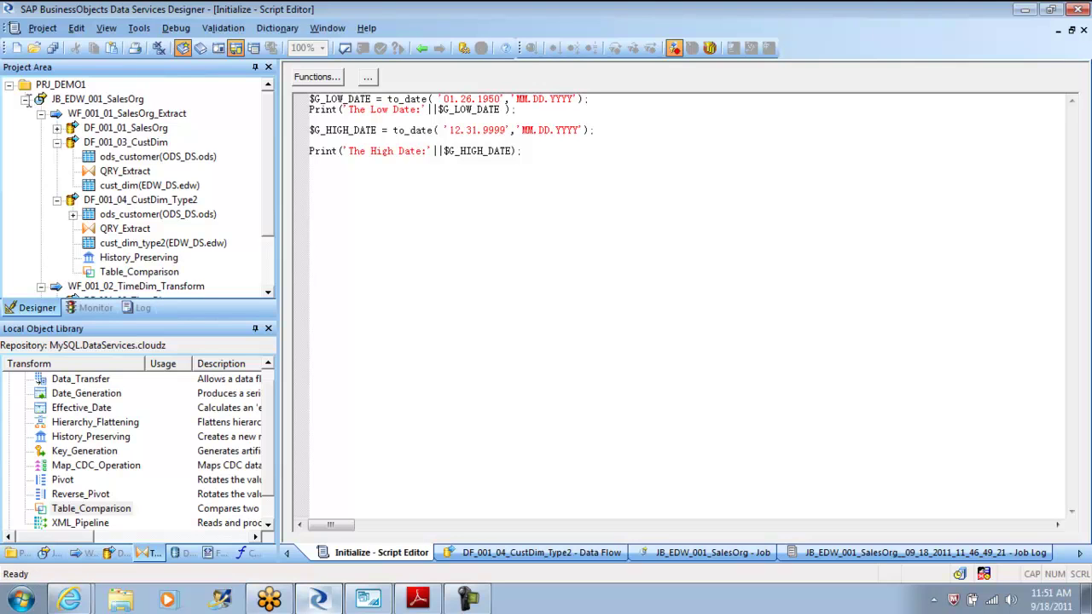
{"action": "key", "text": "BackSpace"}
{"action": "key", "text": "BackSpace"}
{"action": "key", "text": "BackSpace"}
{"action": "key", "text": "BackSpace"}
{"action": "key", "text": "BackSpace"}
{"action": "key", "text": "BackSpace"}
{"action": "key", "text": "BackSpace"}
{"action": "key", "text": "BackSpace"}
{"action": "key", "text": "BackSpace"}
{"action": "key", "text": "BackSpace"}
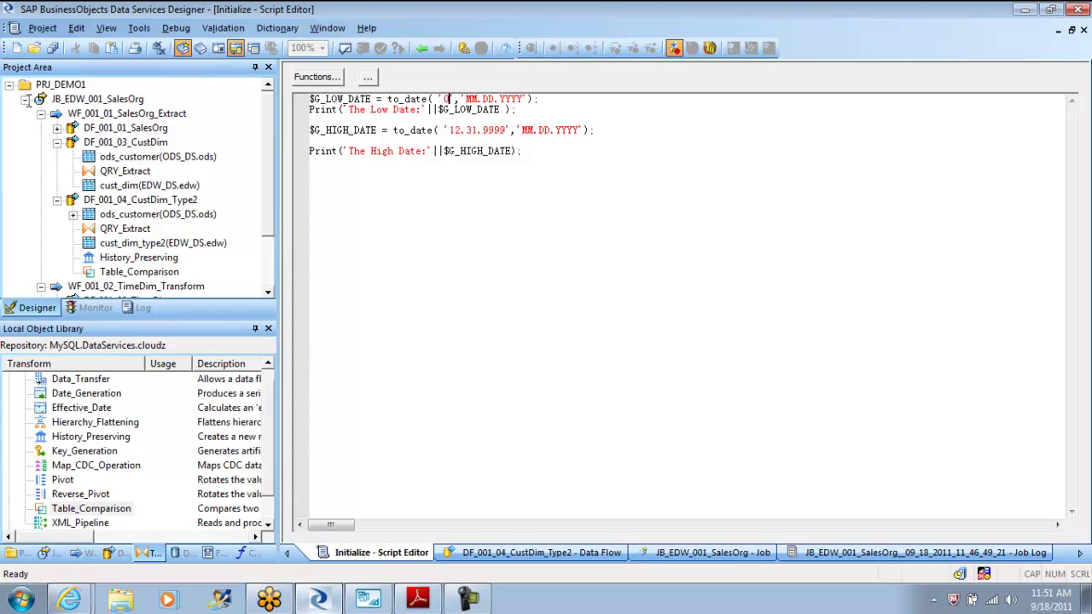
{"action": "type", "text": "09.18.2011"}
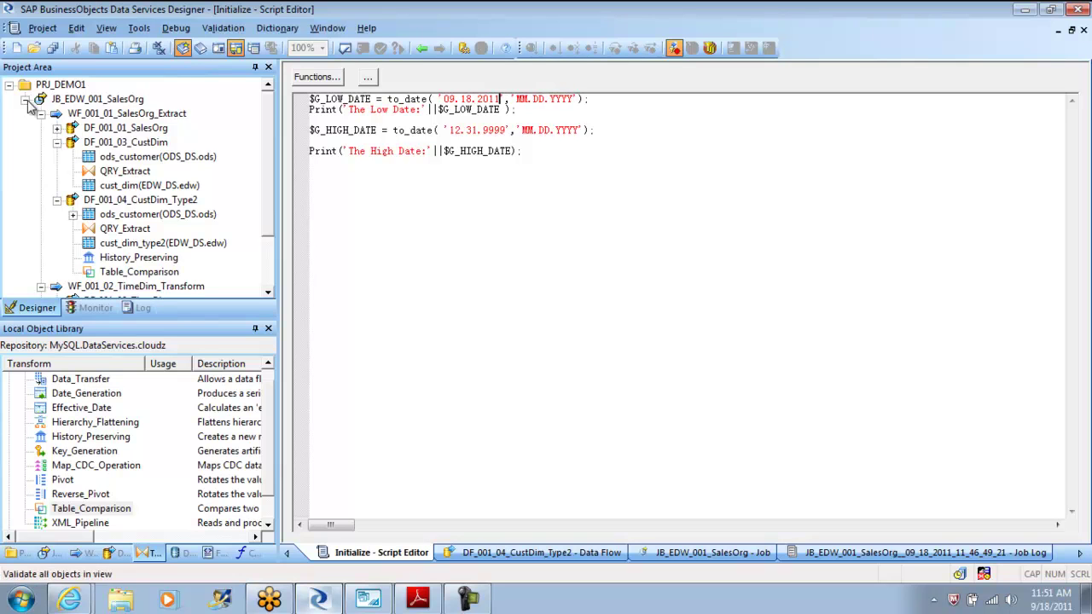
{"action": "left_click", "coordinate": [344, 47]}
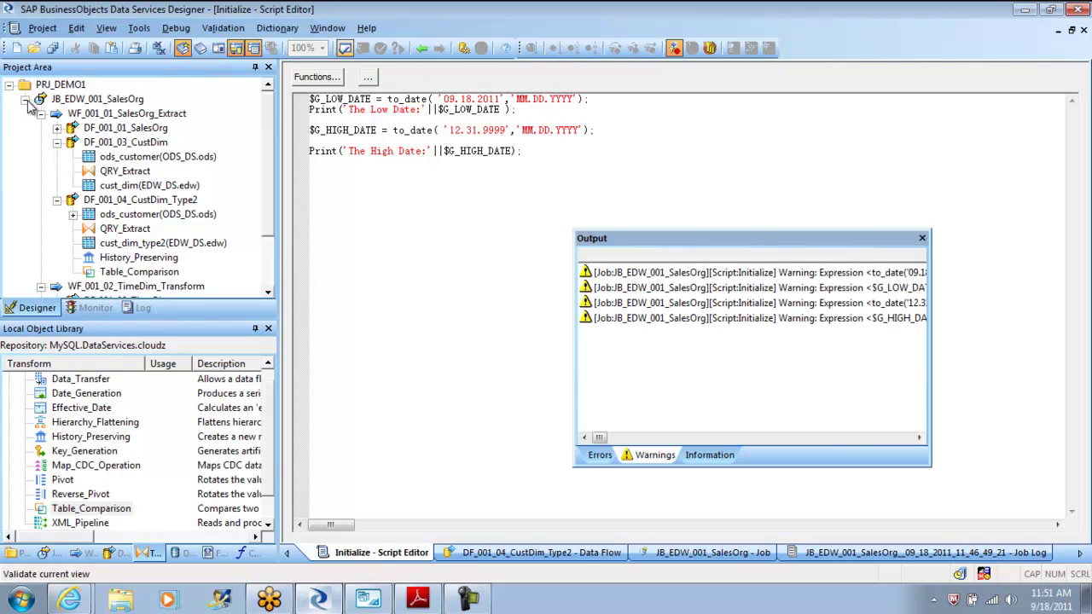
{"action": "left_click", "coordinate": [922, 238]}
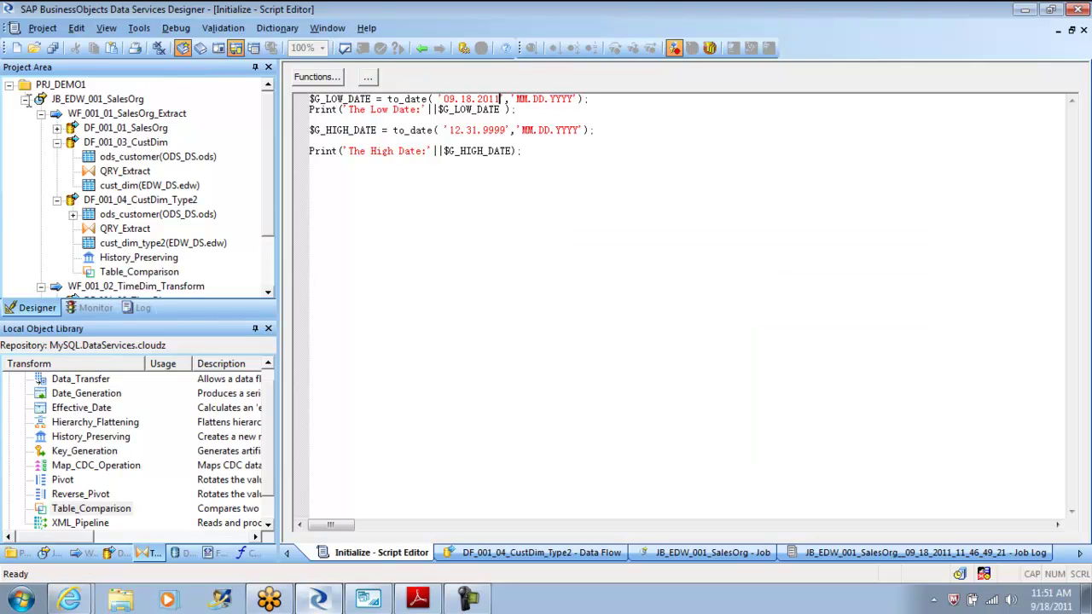
Step: Set the global variable $G_LOAD_DATE of JB_EDW_001_SalesOrg to '01.26.1950' in the job's properties
{"action": "right_click", "coordinate": [30, 103]}
{"action": "key", "text": "Up"}
{"action": "key", "text": "Return"}
{"action": "key", "text": "ctrl+shift+Tab"}
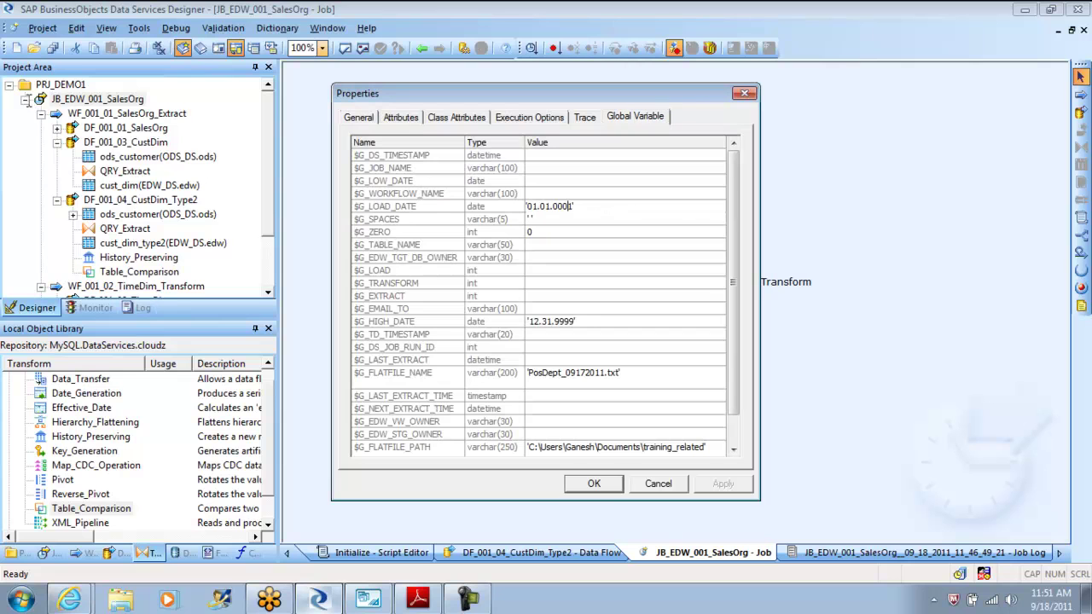
{"action": "key", "text": "BackSpace"}
{"action": "key", "text": "BackSpace"}
{"action": "key", "text": "BackSpace"}
{"action": "key", "text": "BackSpace"}
{"action": "key", "text": "BackSpace"}
{"action": "key", "text": "BackSpace"}
{"action": "key", "text": "BackSpace"}
{"action": "key", "text": "BackSpace"}
{"action": "key", "text": "BackSpace"}
{"action": "key", "text": "BackSpace"}
{"action": "key", "text": "BackSpace"}
{"action": "type", "text": "'01.26.1950"}
{"action": "type", "text": "'"}
{"action": "key", "text": "Return"}
{"action": "key", "text": "Return"}
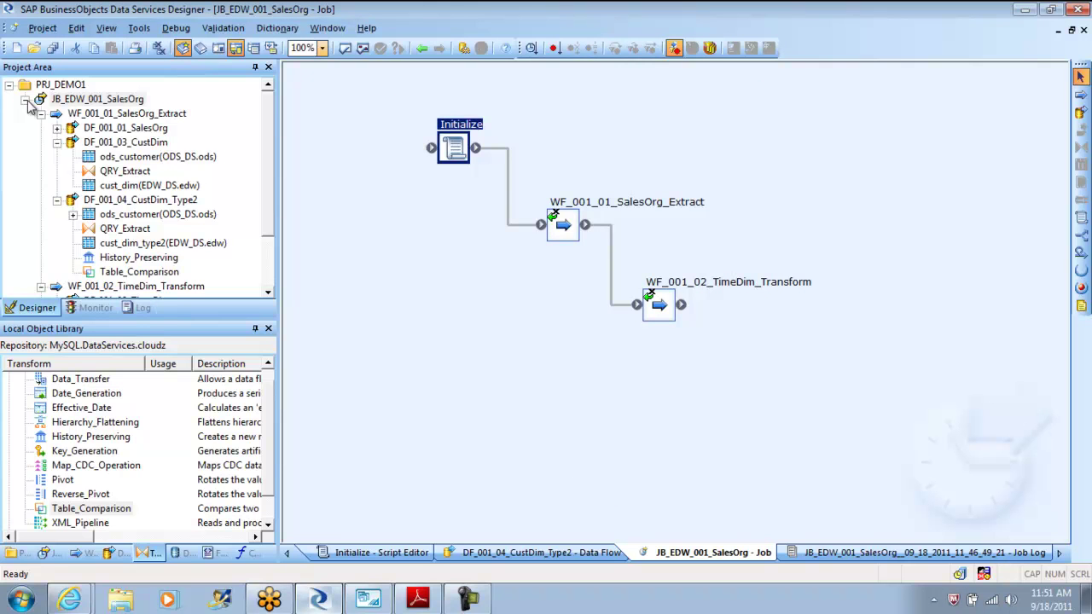
Step: Execute JB_EDW_001_SalesOrg with all changes saved and check the History_Preserving row counts of DF_001_04_CustDim_Type2 in the job log
{"action": "key", "text": "shift+F10"}
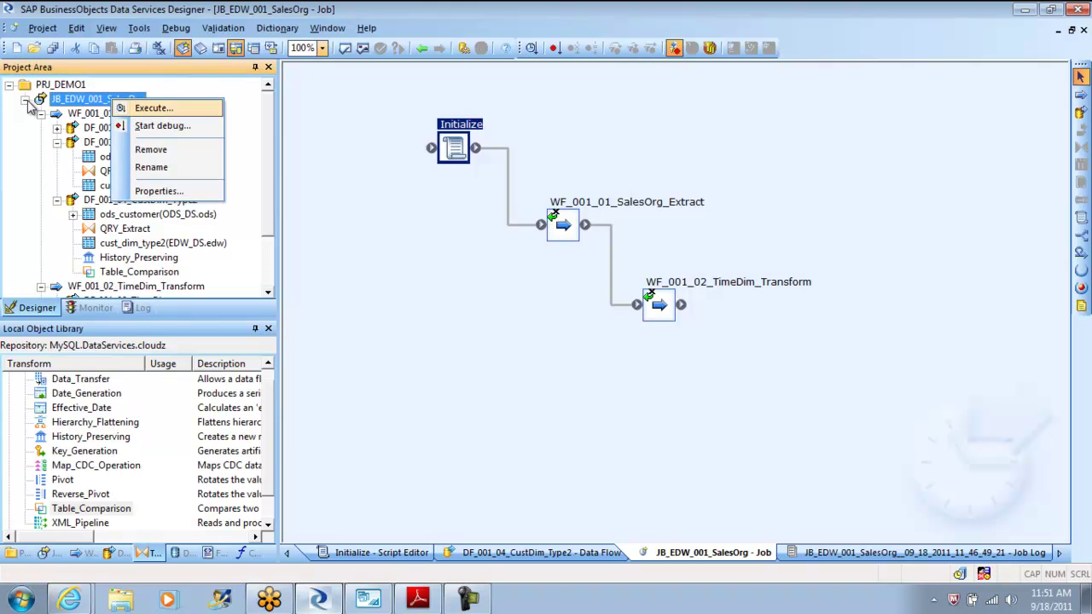
{"action": "key", "text": "Return"}
{"action": "key", "text": "Return"}
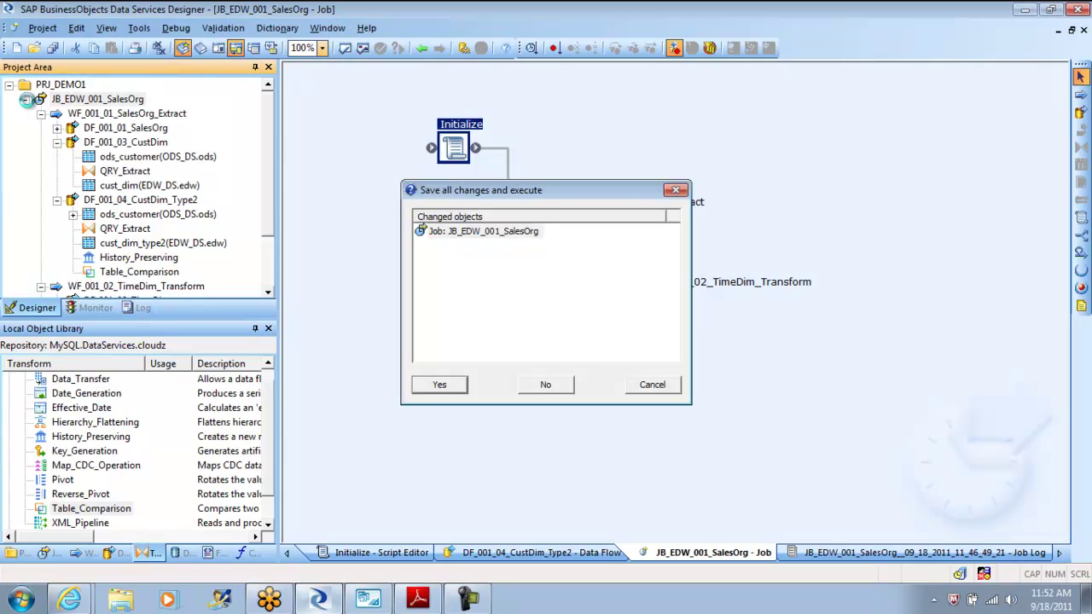
{"action": "key", "text": "Return"}
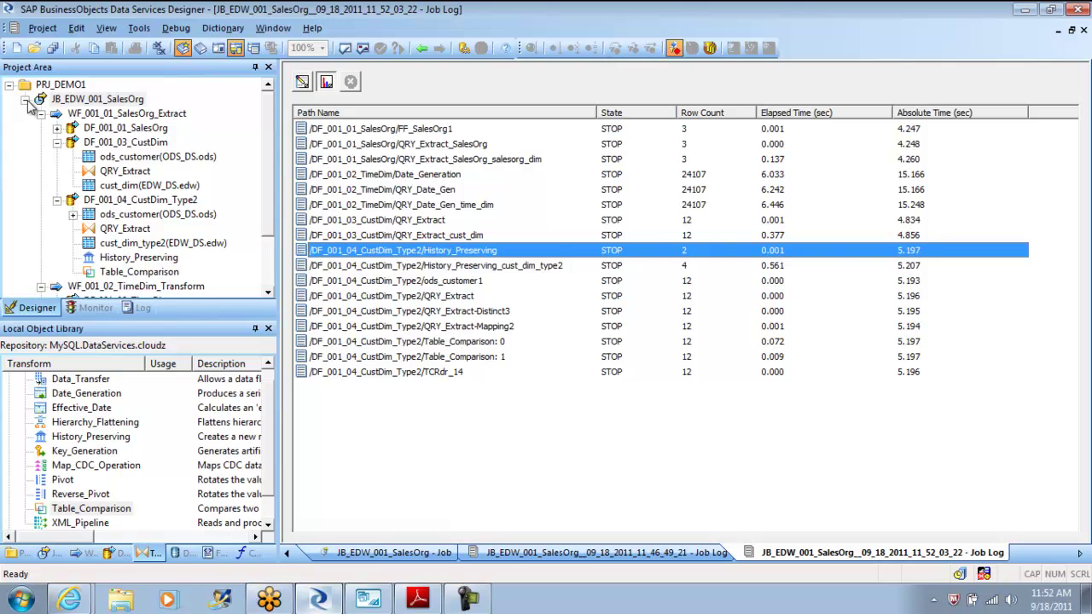
{"action": "key", "text": "Down"}
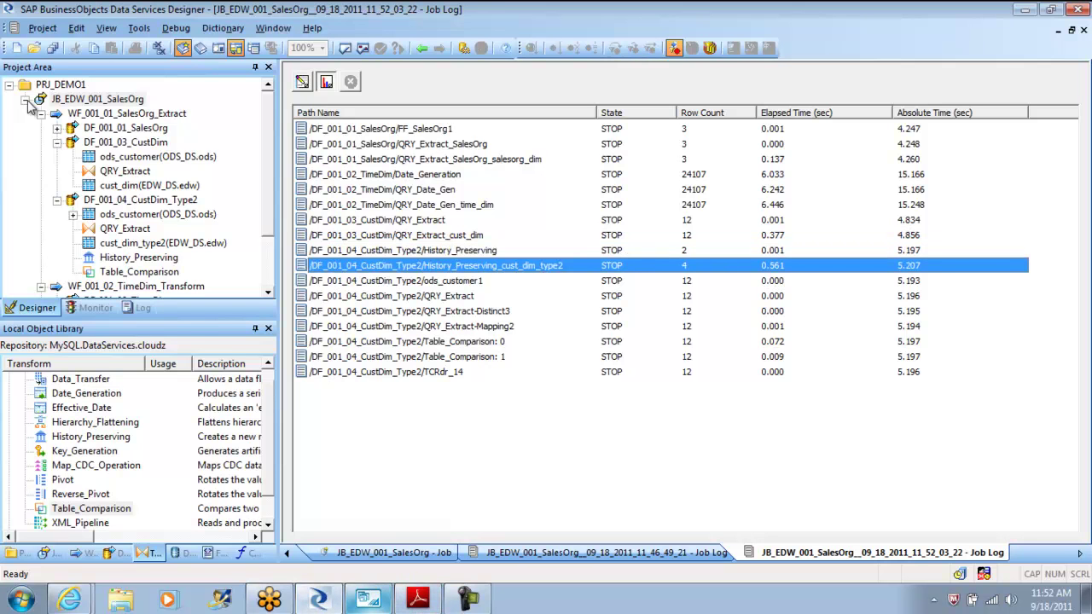
Step: Switch to MySQL Workbench and query the rows of the cust_dim_type2 table in the edw schema, limited to 1000
{"action": "key", "text": "alt+Tab"}
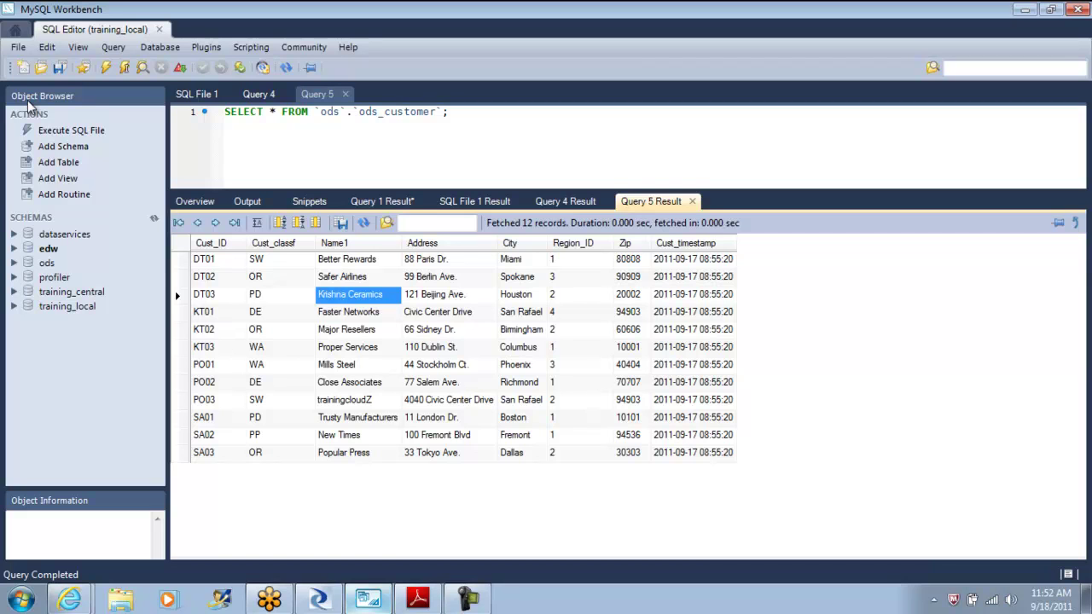
{"action": "key", "text": "ctrl+shift+Tab"}
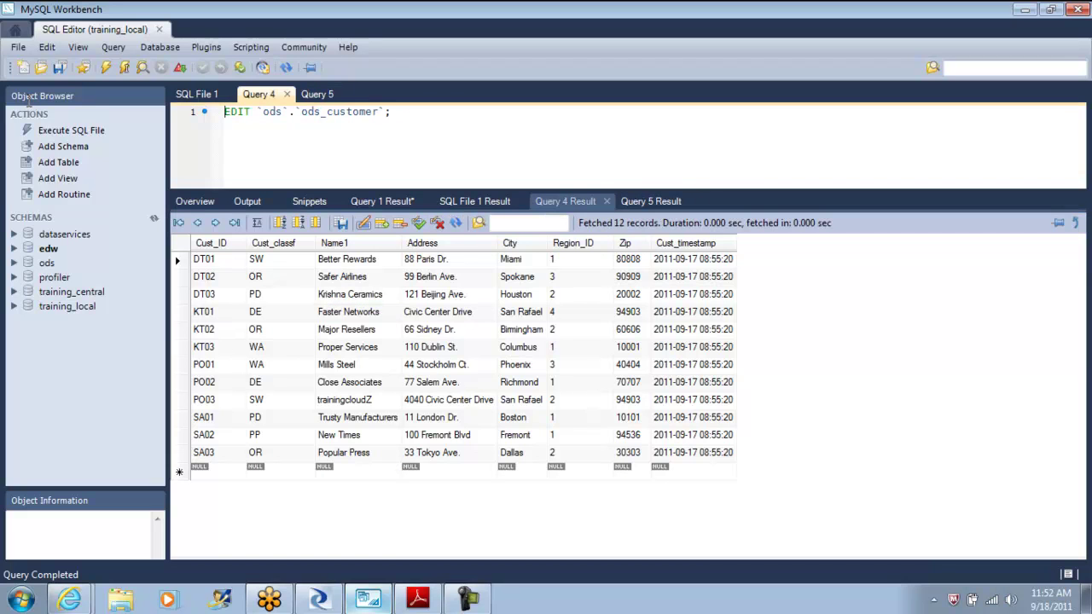
{"action": "key", "text": "ctrl+shift+Tab"}
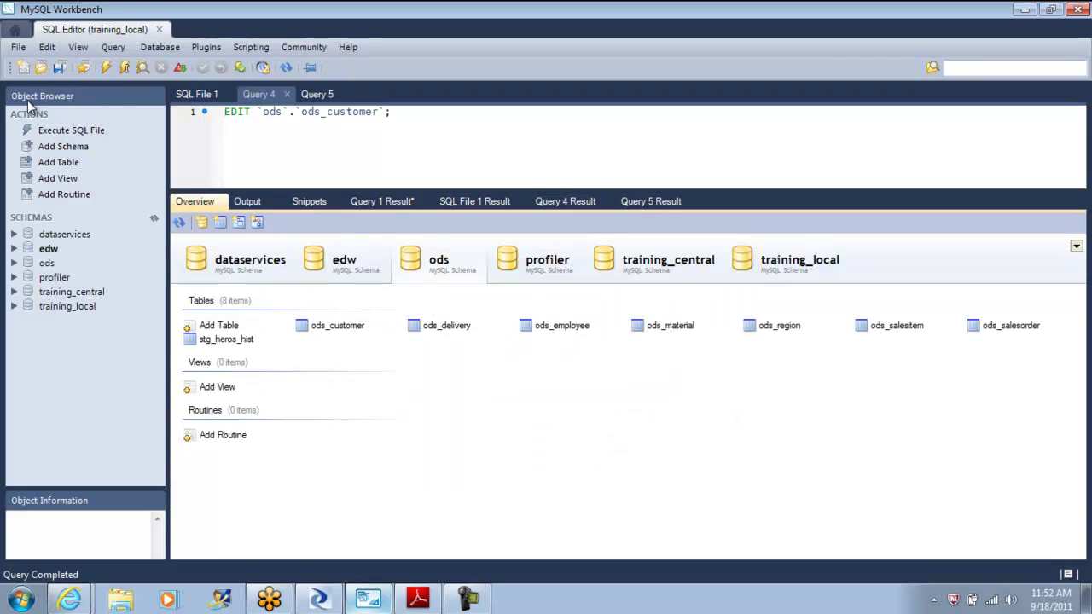
{"action": "key", "text": "ctrl+shift+Tab"}
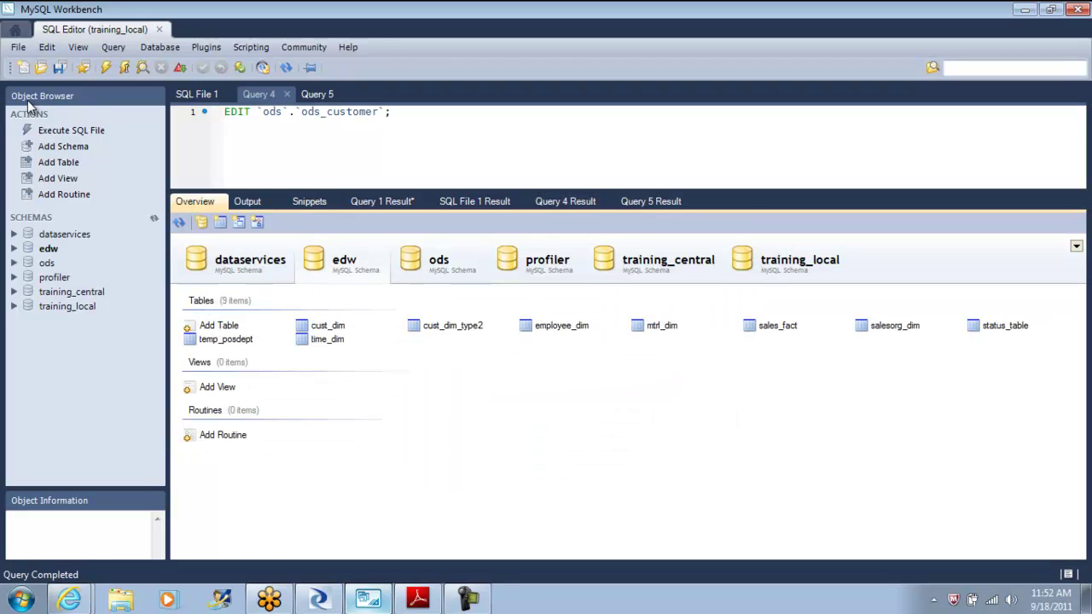
{"action": "key", "text": "Menu"}
{"action": "key", "text": "Down"}
{"action": "key", "text": "Down"}
{"action": "key", "text": "Down"}
{"action": "key", "text": "Up"}
{"action": "key", "text": "Up"}
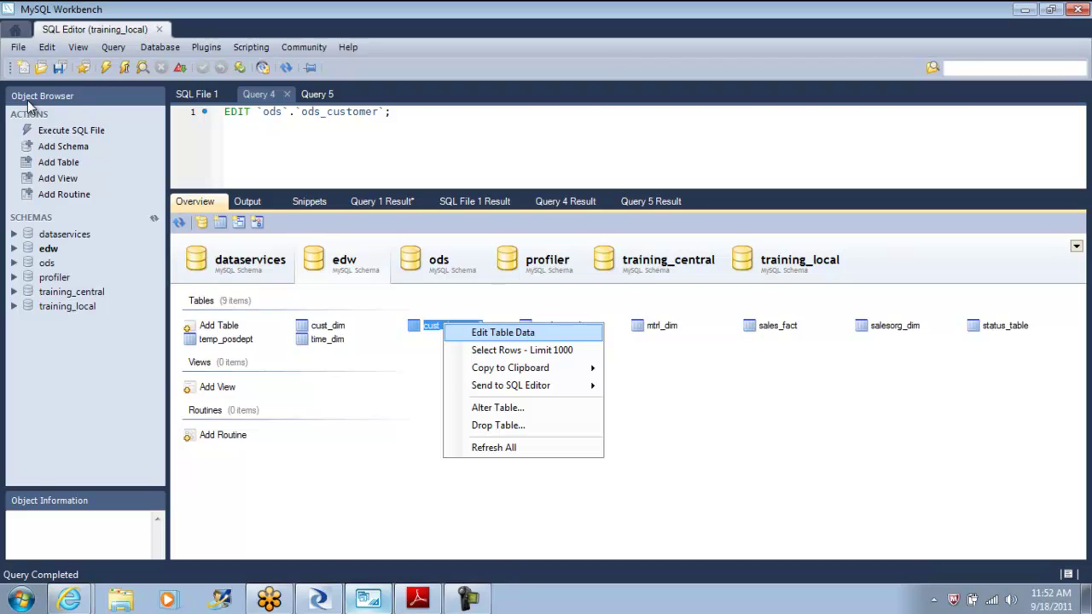
{"action": "key", "text": "Down"}
{"action": "key", "text": "Down"}
{"action": "key", "text": "Up"}
{"action": "key", "text": "Return"}
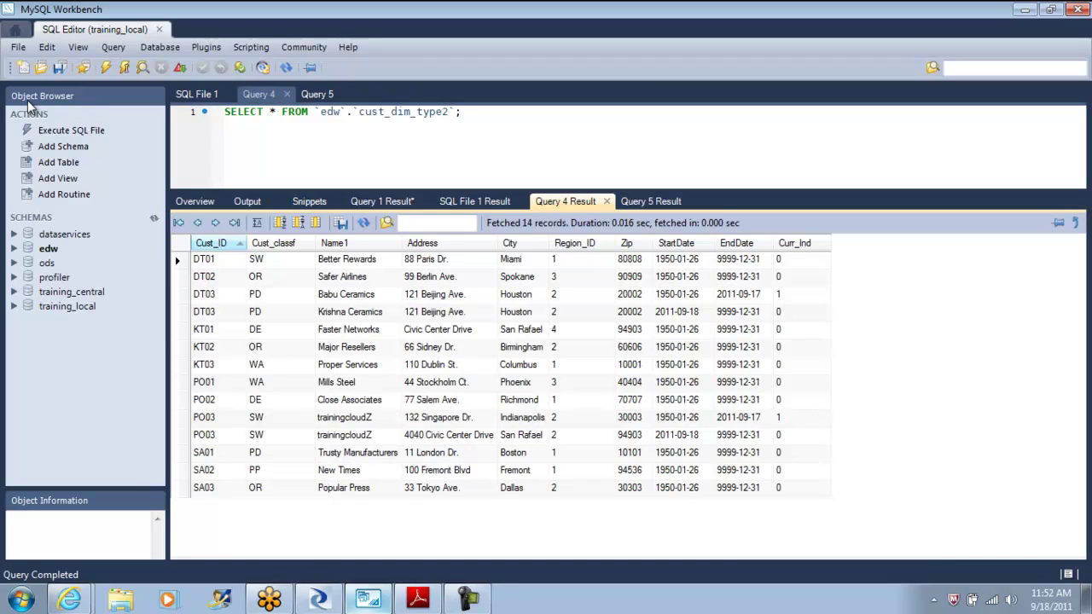
Step: Highlight both DT03 records in the cust_dim_type2 results to compare their names, start dates, end dates and current indicators
{"action": "key", "text": "Down"}
{"action": "key", "text": "Down"}
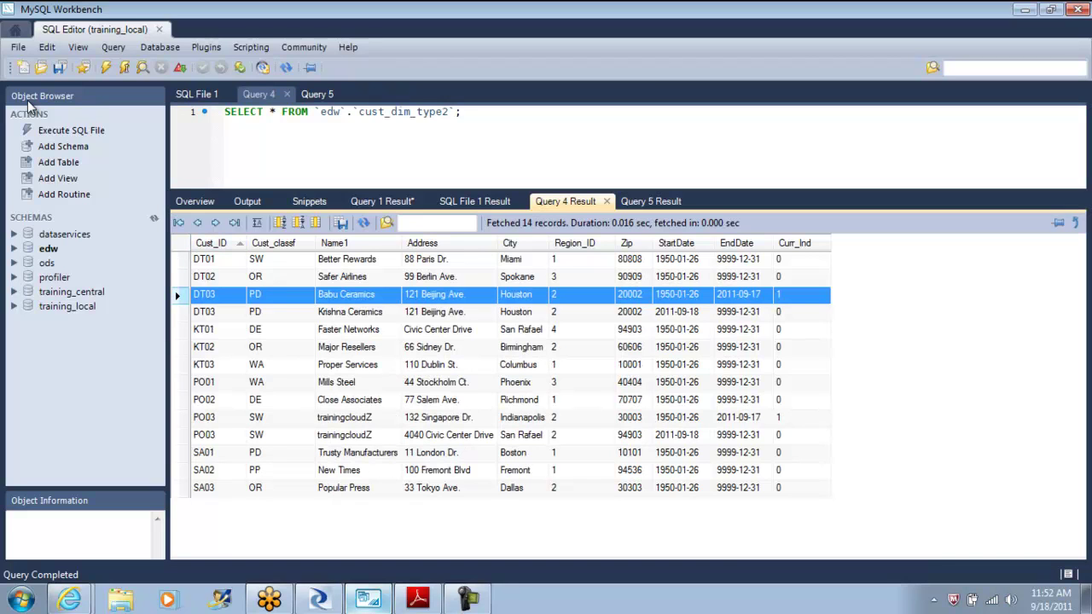
{"action": "key", "text": "shift+Down"}
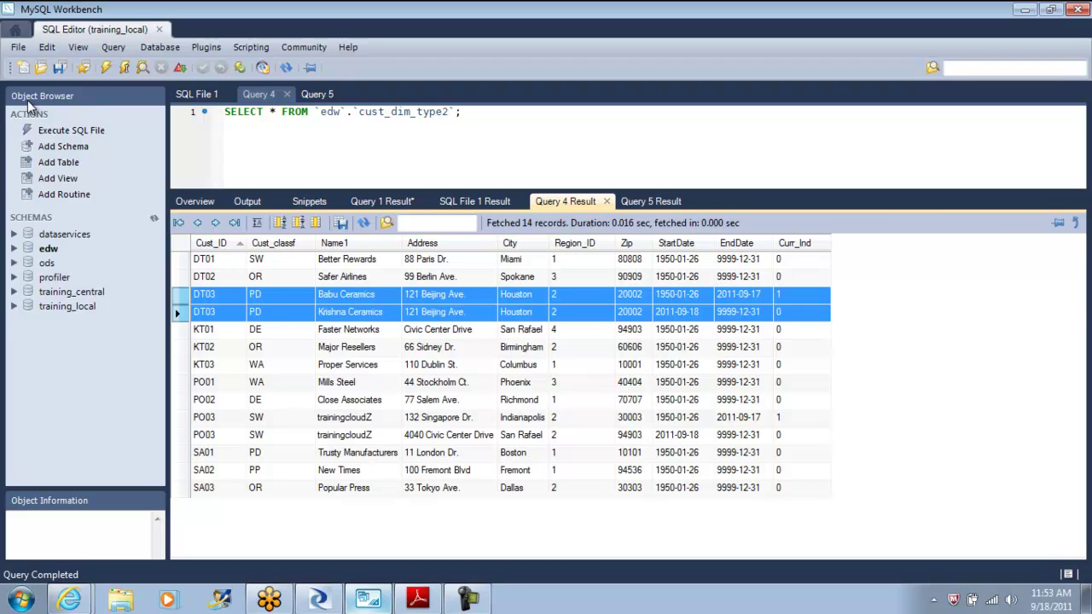
Step: Examine the two DT03 records from Name1 through Curr_Ind, then review each full row and both rows together
{"action": "key", "text": "Right"}
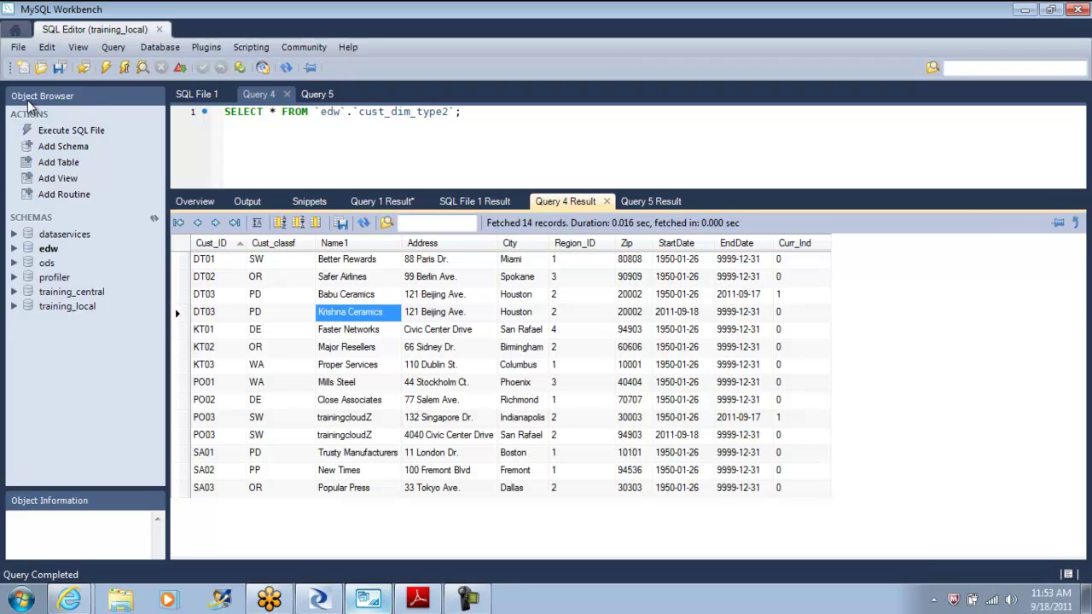
{"action": "key", "text": "shift+Right"}
{"action": "key", "text": "shift+Right"}
{"action": "key", "text": "shift+Right"}
{"action": "key", "text": "shift+Right"}
{"action": "key", "text": "shift+Right"}
{"action": "key", "text": "shift+Right"}
{"action": "key", "text": "shift+Right"}
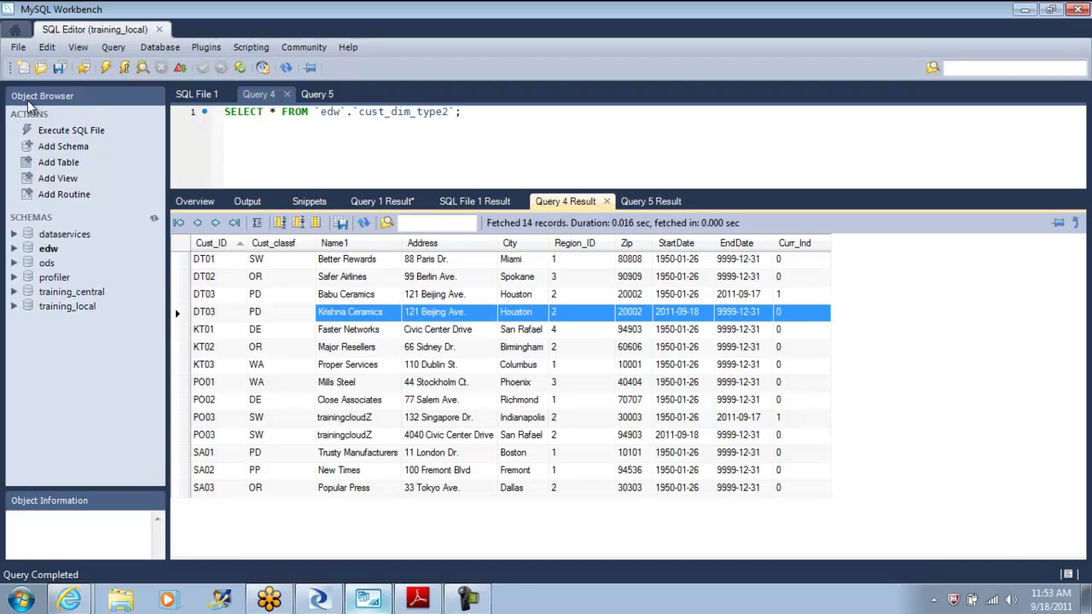
{"action": "key", "text": "shift+Up"}
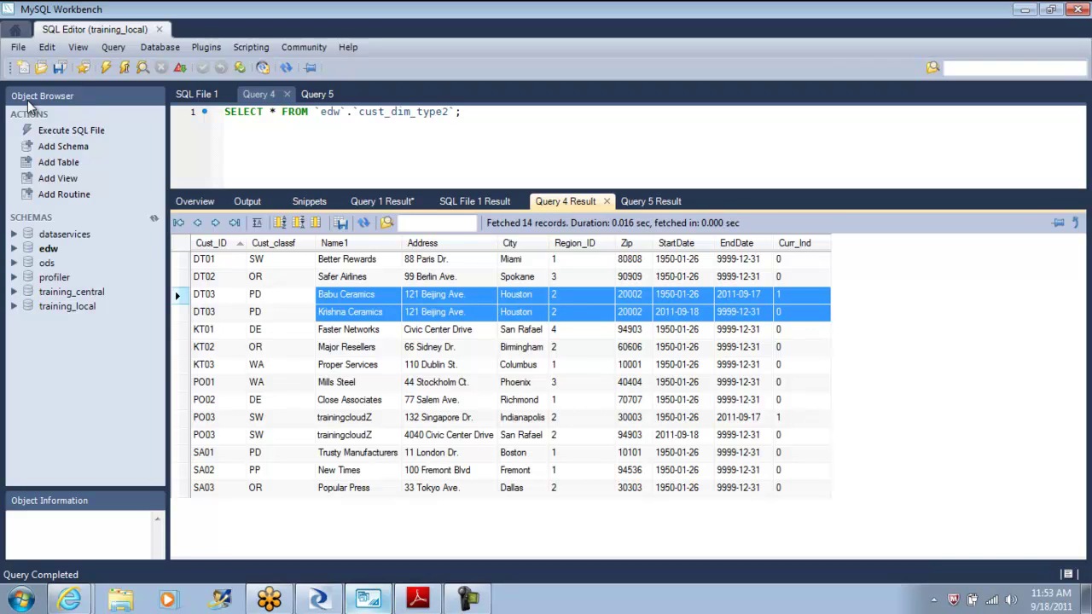
{"action": "key", "text": "Up"}
{"action": "key", "text": "Down"}
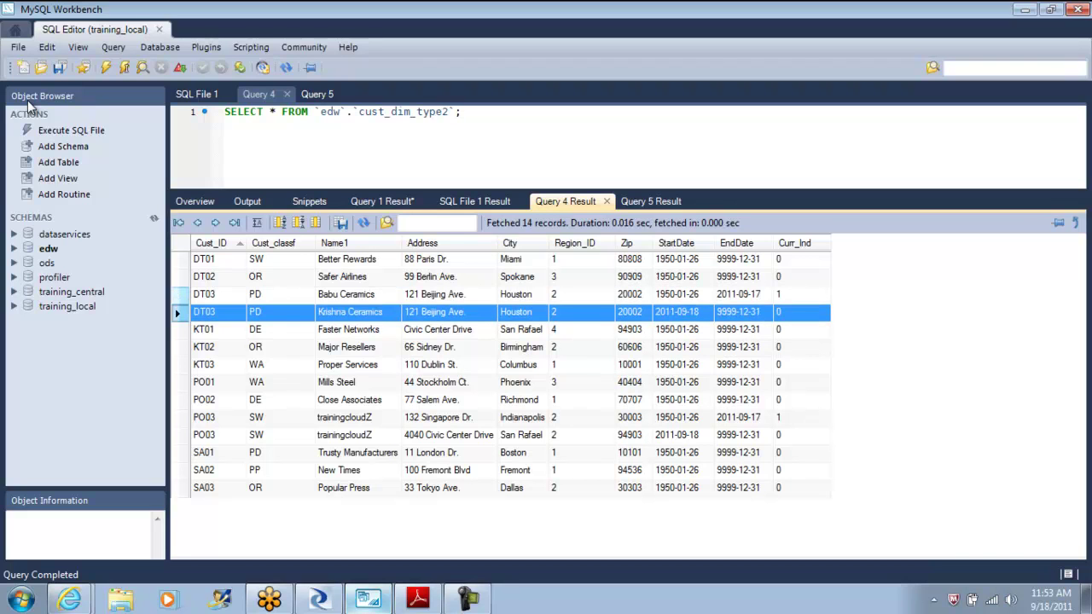
{"action": "key", "text": "Up"}
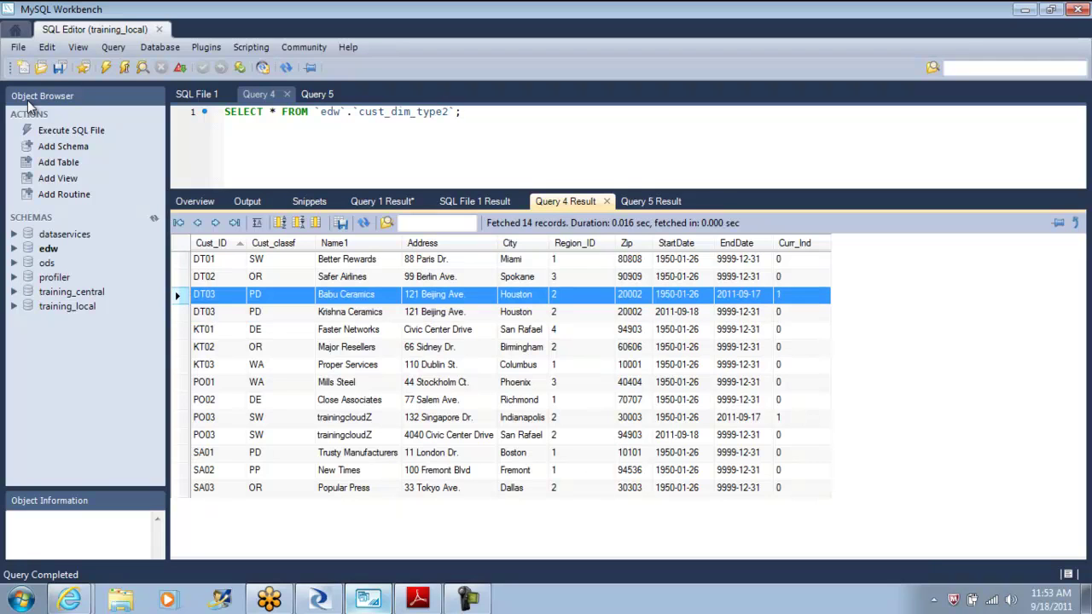
{"action": "key", "text": "shift+Down"}
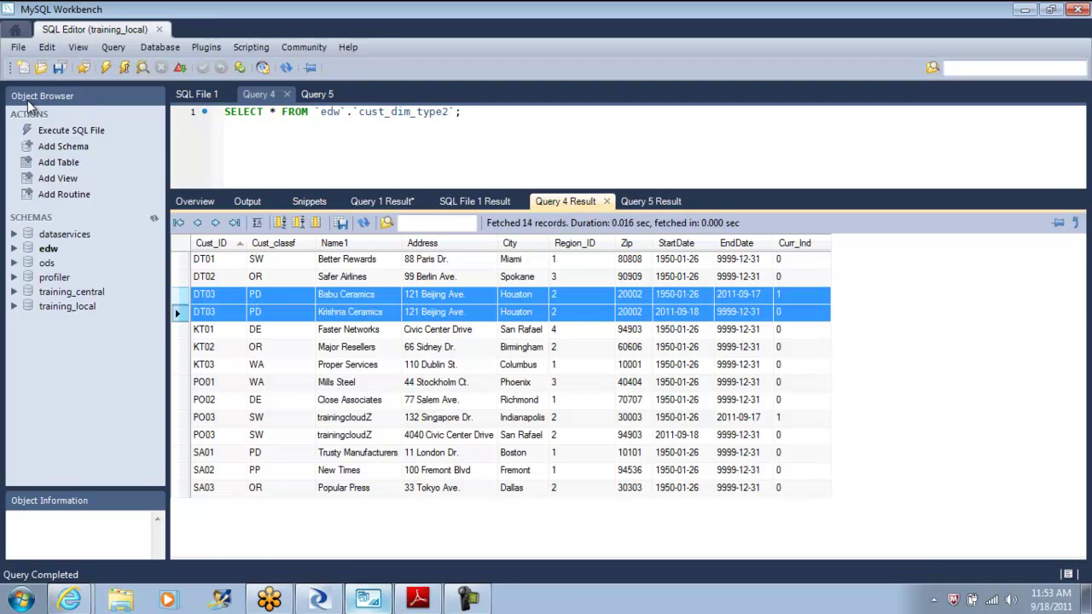
Step: Highlight both PO03 records in the cust_dim_type2 results to compare their addresses, cities, zip codes and dates
{"action": "key", "text": "Down"}
{"action": "key", "text": "Down"}
{"action": "key", "text": "Down"}
{"action": "key", "text": "Down"}
{"action": "key", "text": "Down"}
{"action": "key", "text": "Down"}
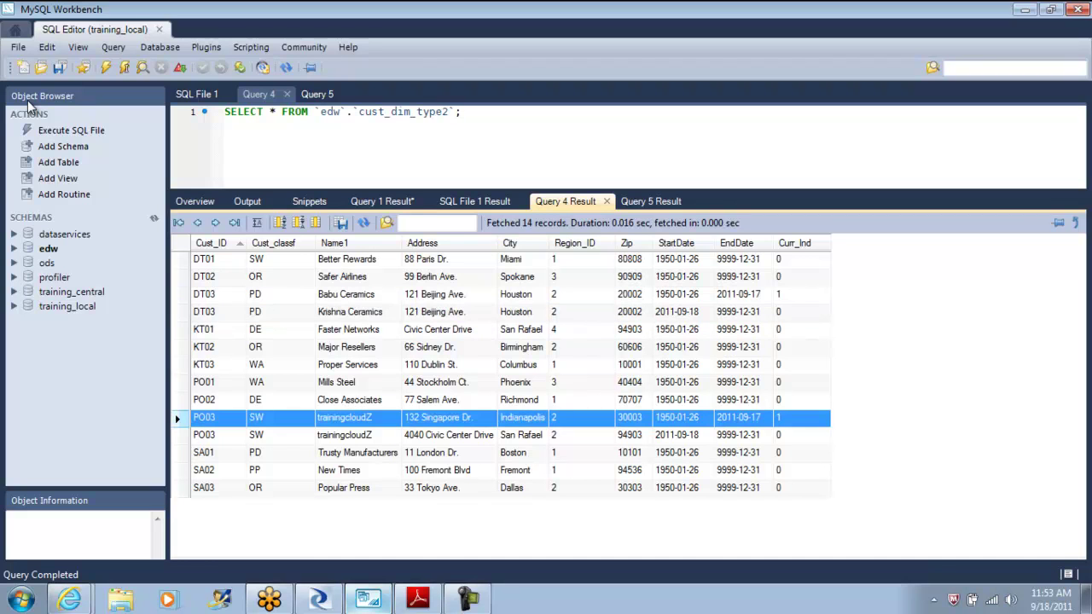
{"action": "key", "text": "shift+Down"}
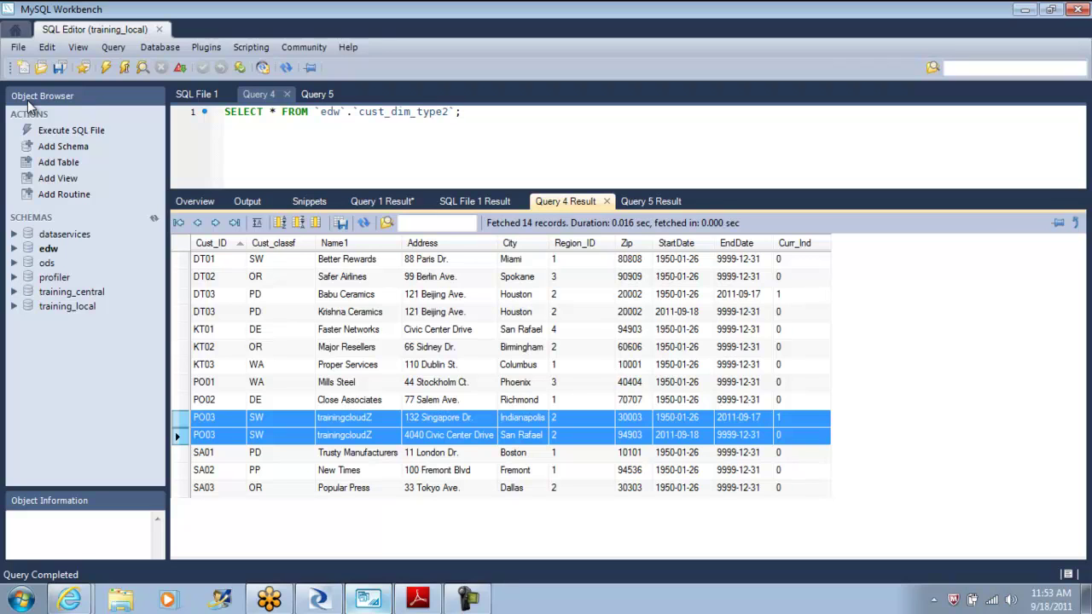
{"action": "key", "text": "Up"}
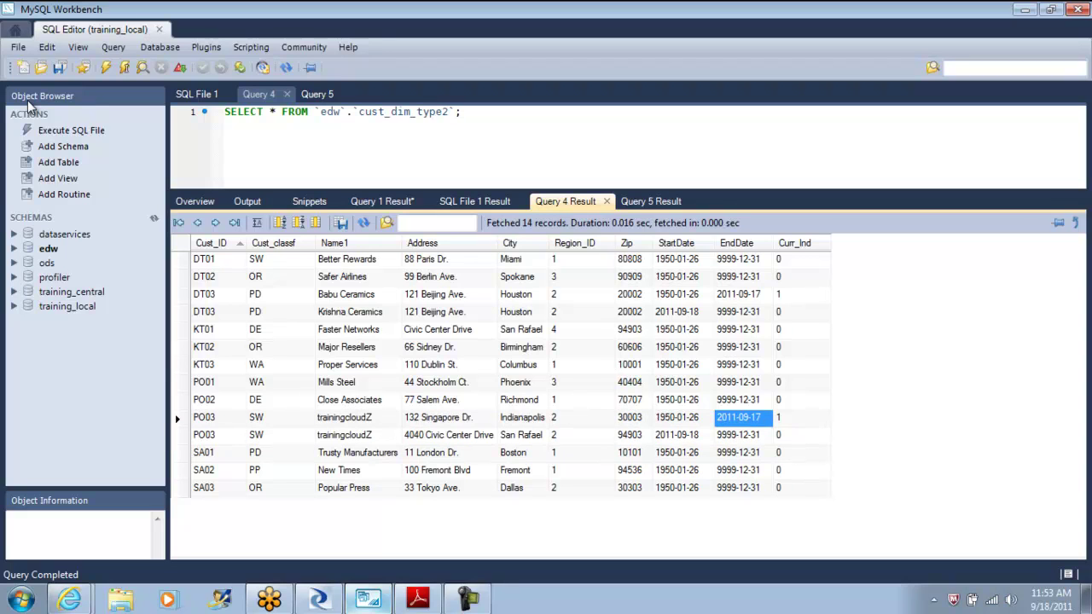
{"action": "key", "text": "Down"}
{"action": "key", "text": "Left"}
{"action": "key", "text": "Left"}
{"action": "key", "text": "Left"}
{"action": "key", "text": "Left"}
{"action": "key", "text": "Left"}
{"action": "key", "text": "Right"}
{"action": "key", "text": "Right"}
{"action": "key", "text": "Right"}
{"action": "key", "text": "Right"}
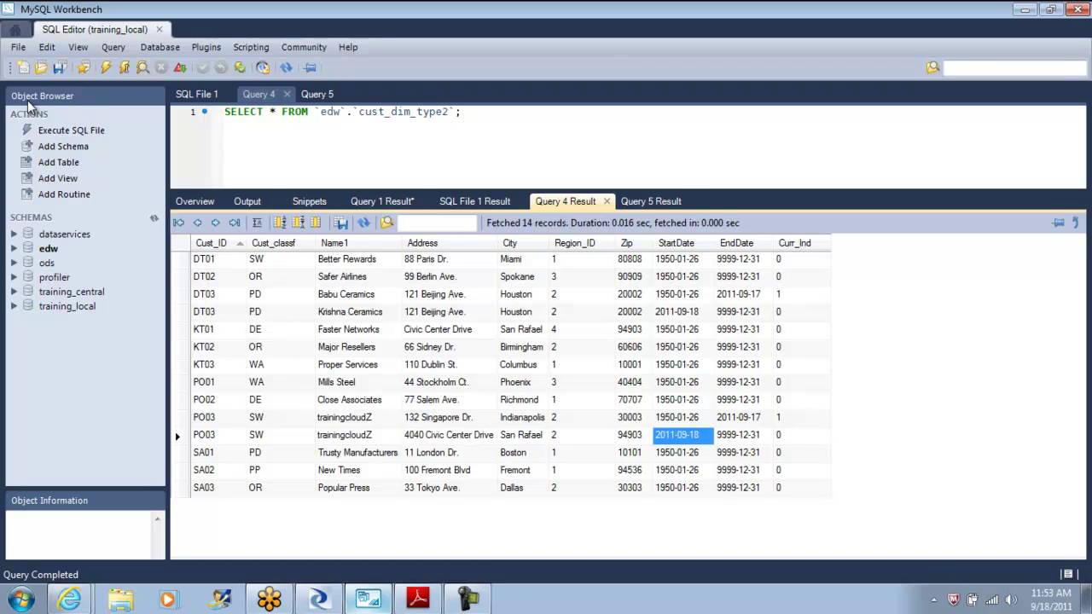
{"action": "key", "text": "Right"}
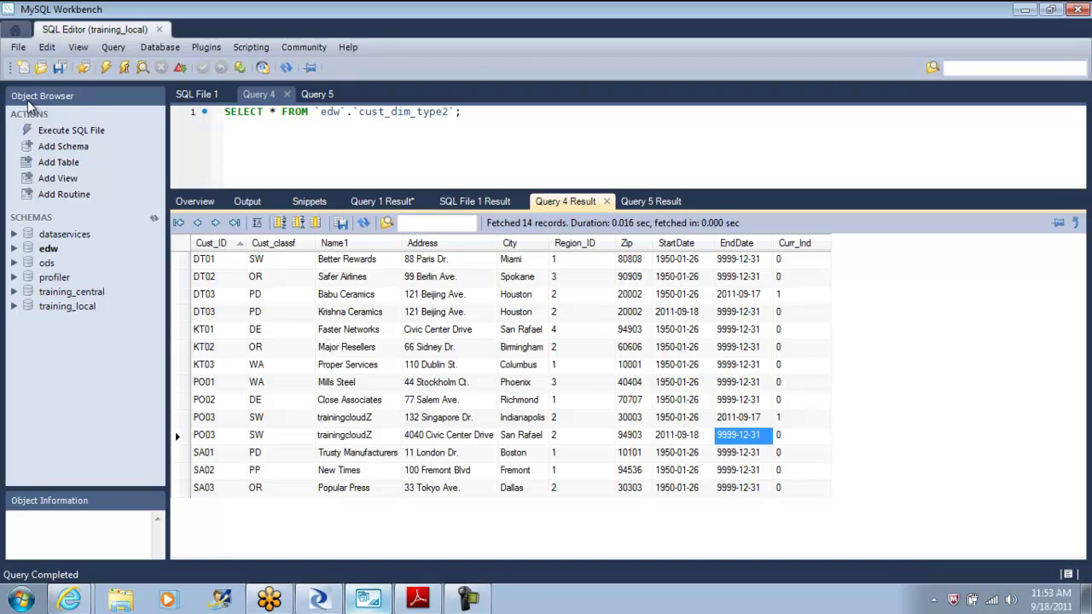
Step: Switch to Data Services Designer and open the Table_Comparison transform of the DF_001_04_CustDim_Type2 data flow
{"action": "key", "text": "alt+Tab"}
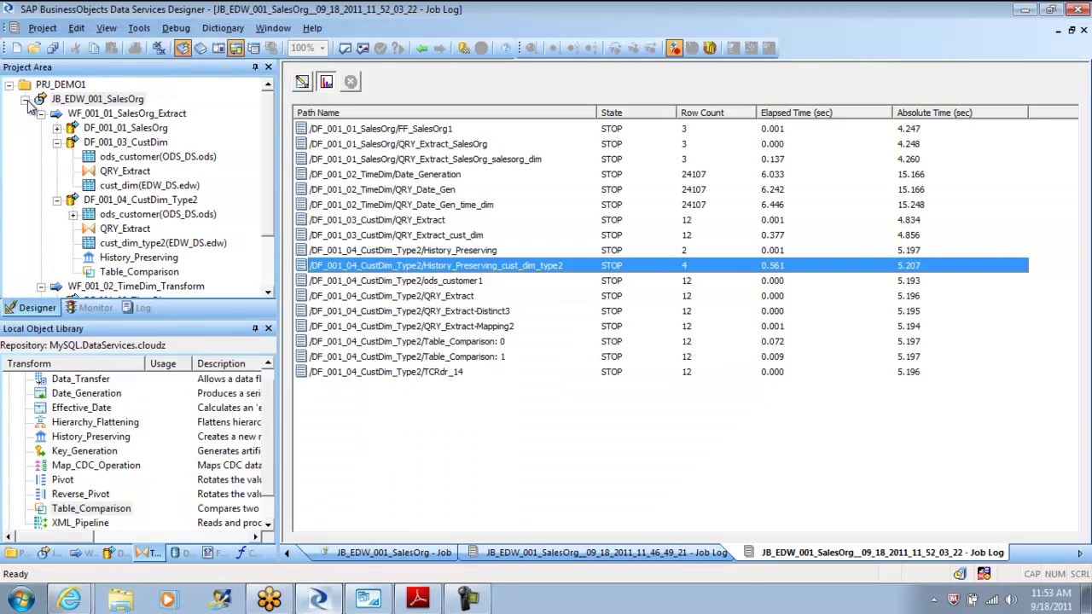
{"action": "key", "text": "alt+Left"}
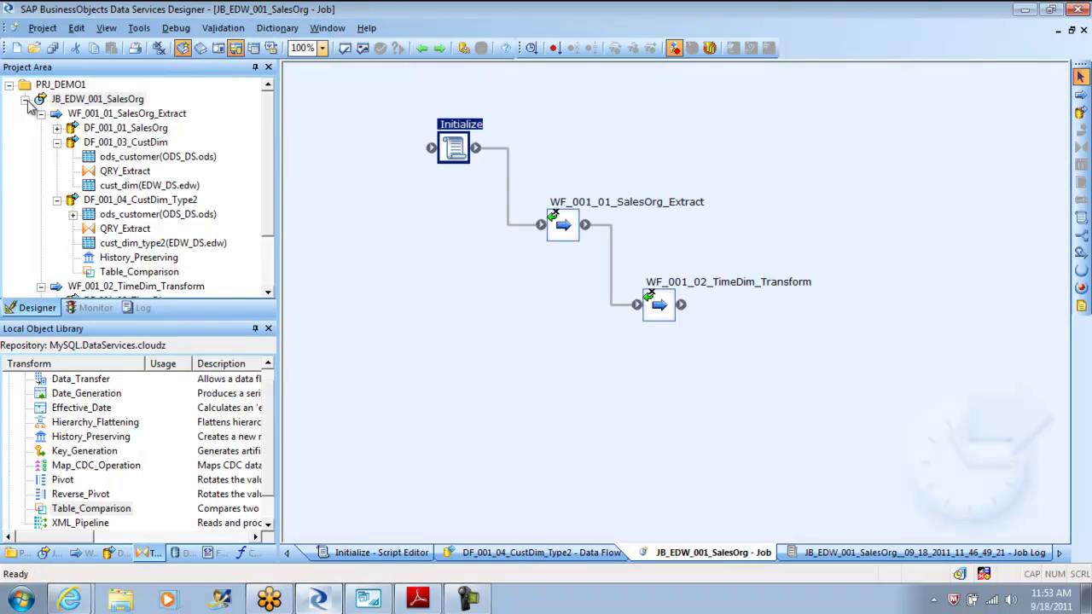
{"action": "key", "text": "alt+Right"}
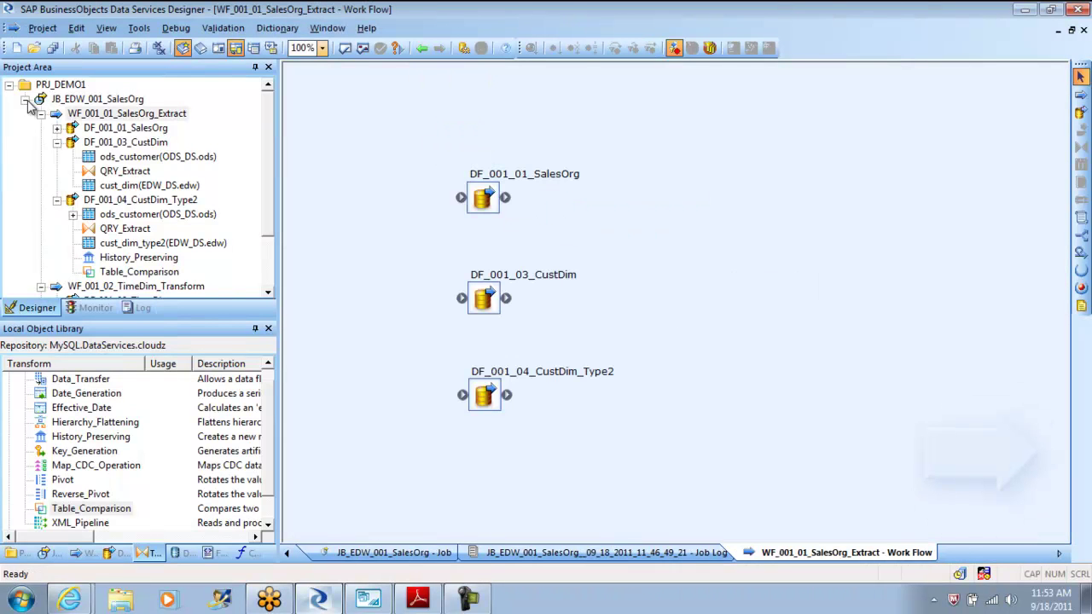
{"action": "key", "text": "alt+Right"}
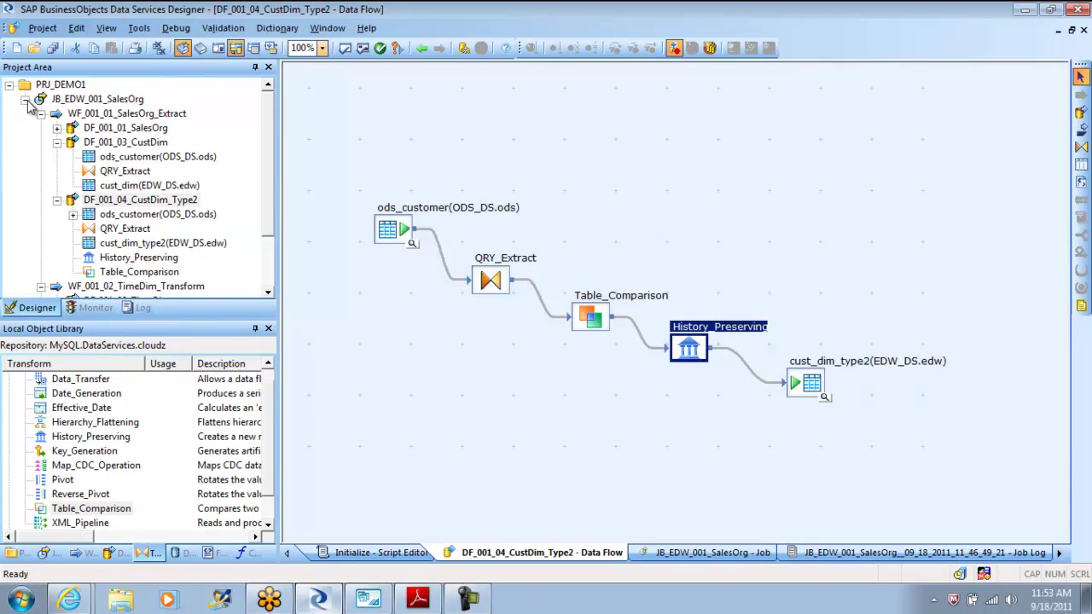
{"action": "key", "text": "alt+Right"}
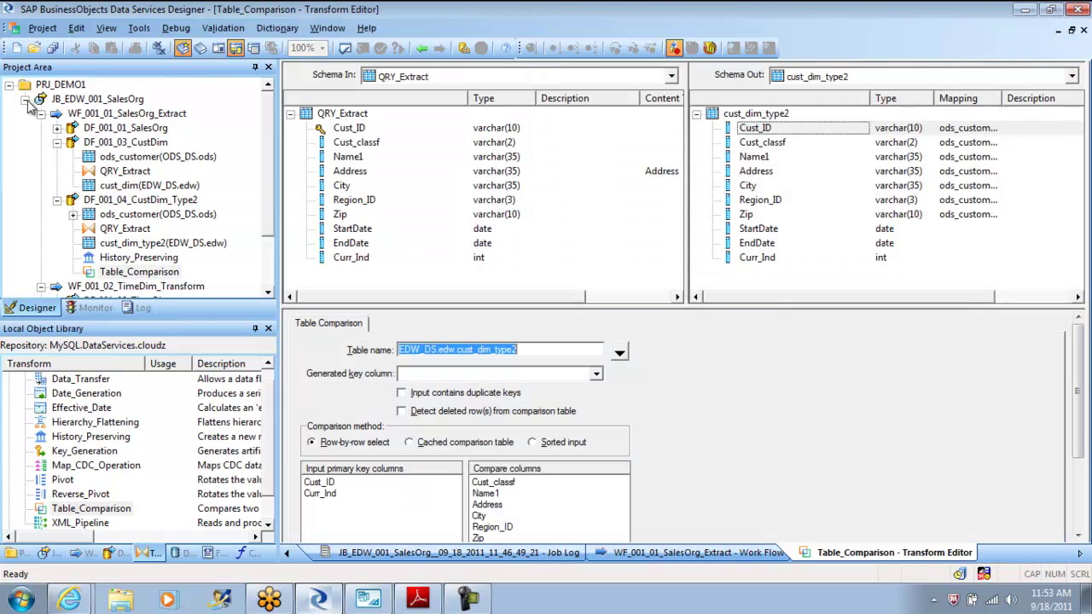
Step: Review the Table_Comparison input primary key columns, compare columns and available generated key column choices without changing them
{"action": "key", "text": "Tab"}
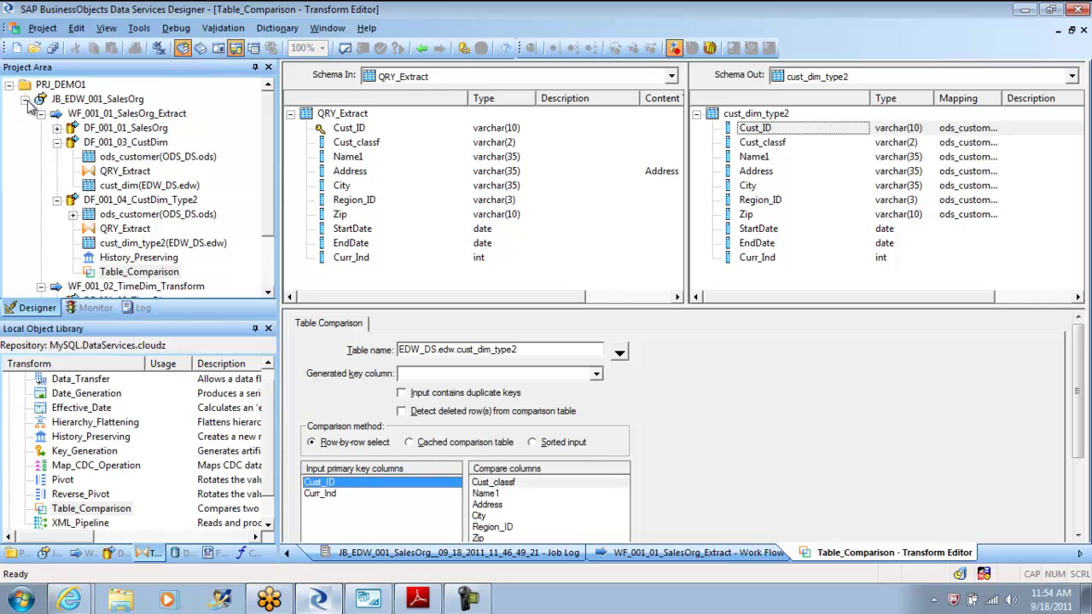
{"action": "key", "text": "Tab"}
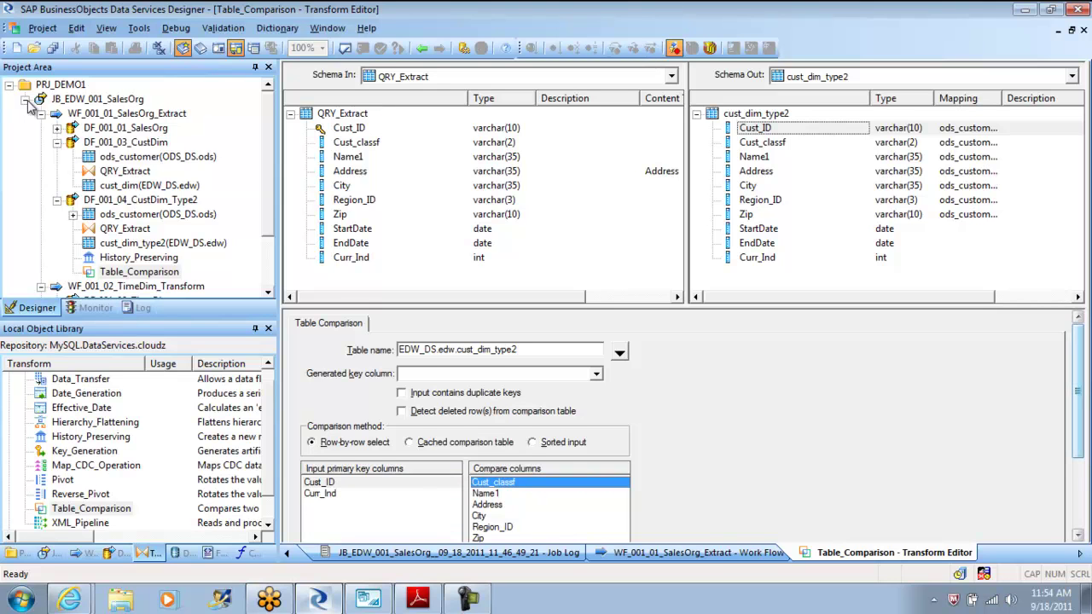
{"action": "key", "text": "Tab"}
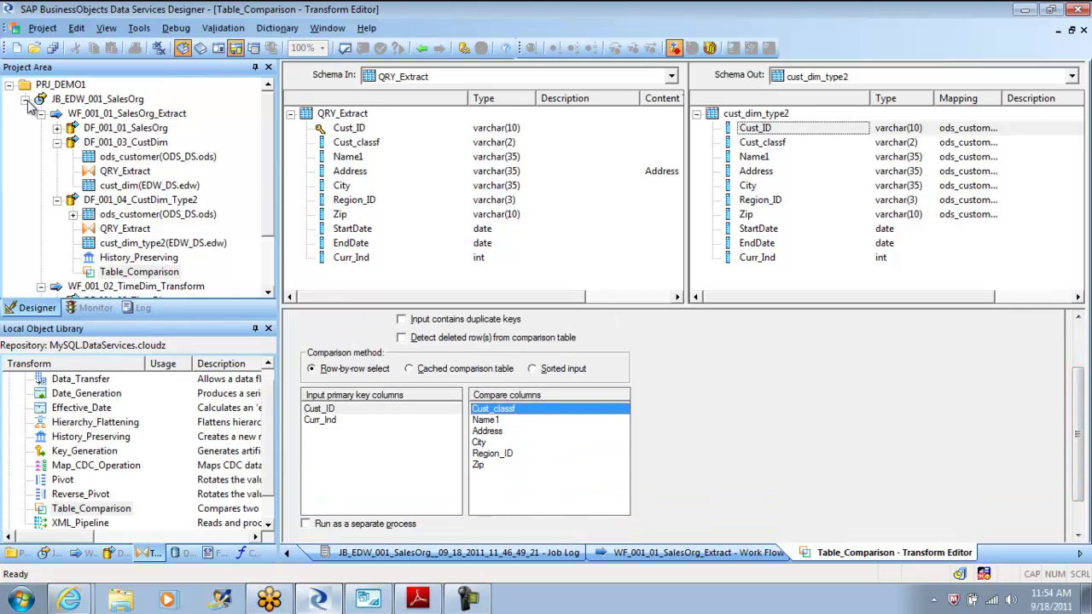
{"action": "key", "text": "shift+End"}
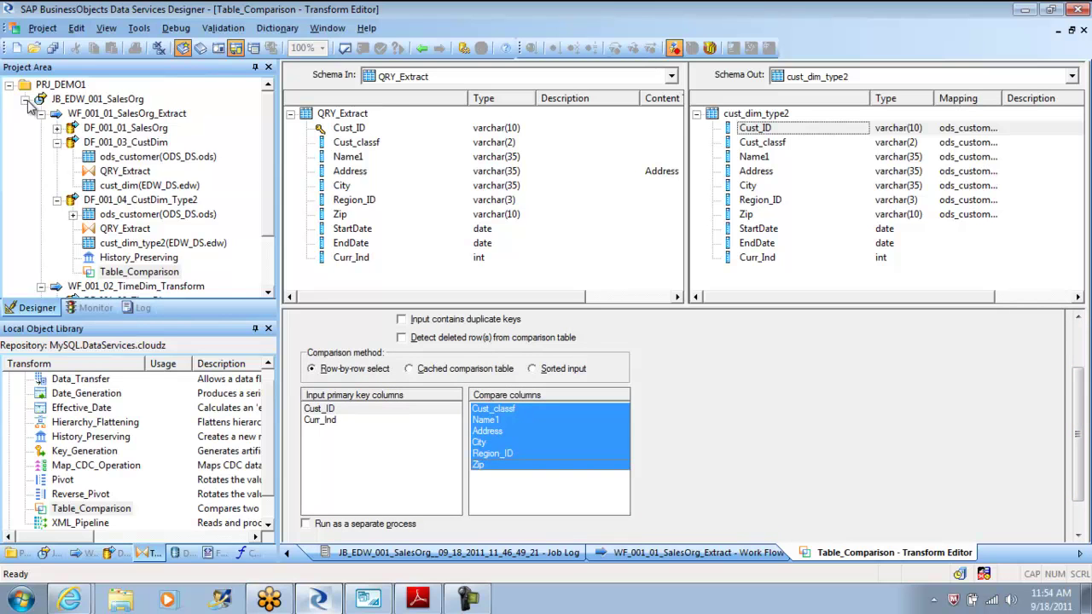
{"action": "scroll", "coordinate": [29, 100], "scroll_direction": "up", "scroll_amount": 3}
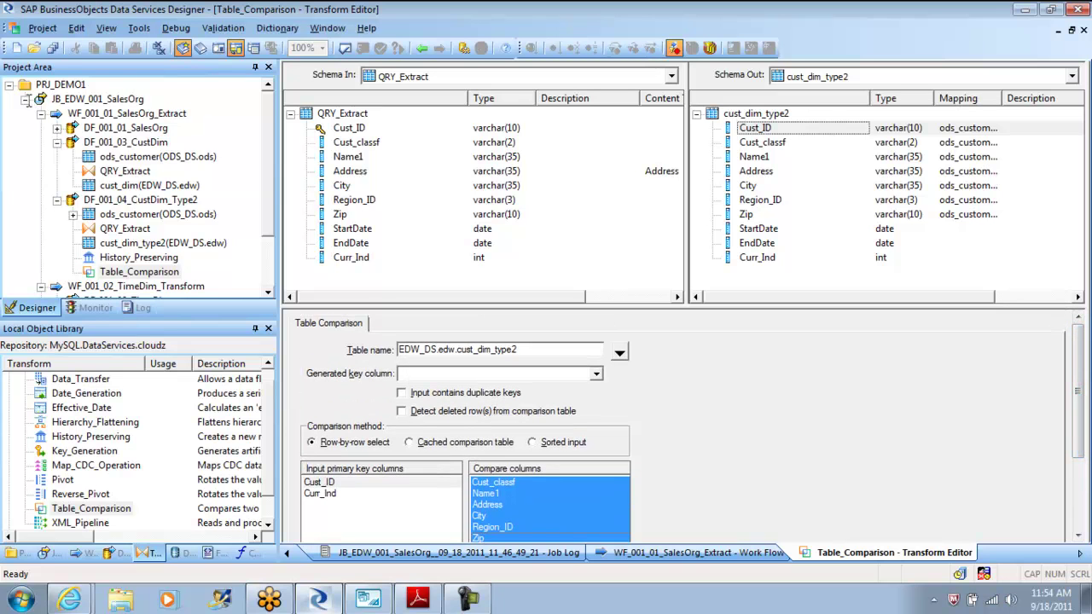
{"action": "key", "text": "Tab"}
{"action": "key", "text": "Tab"}
{"action": "key", "text": "alt+Down"}
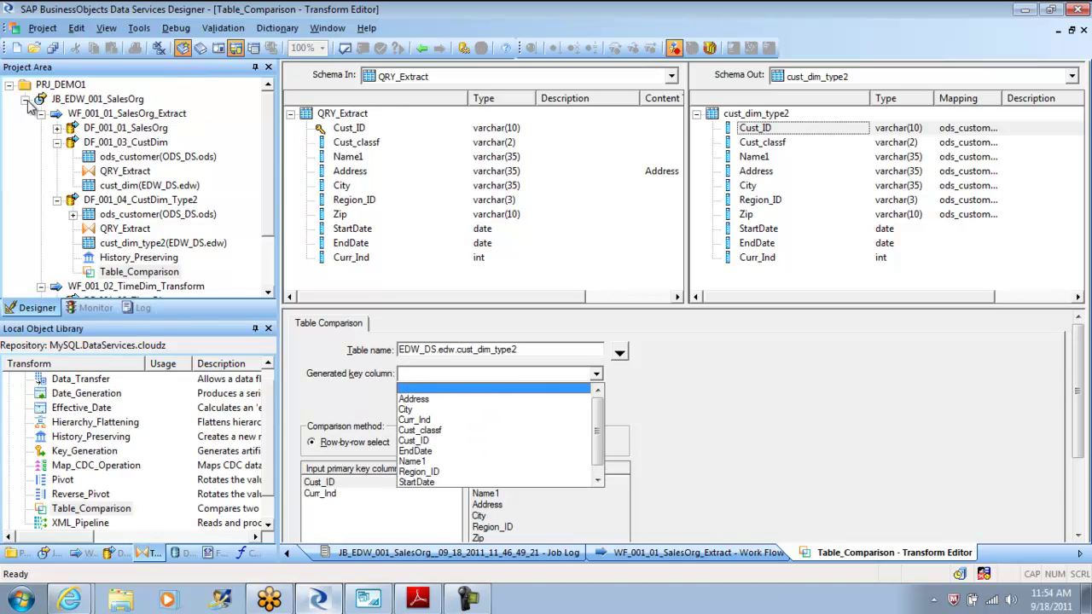
{"action": "key", "text": "Escape"}
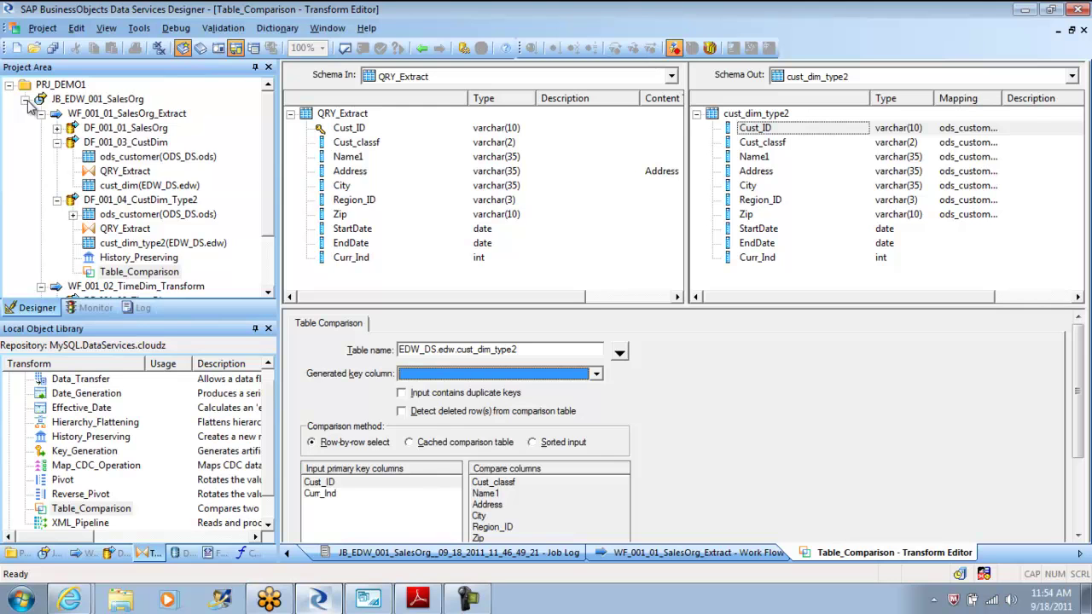
Step: Open the History_Preserving transform of DF_001_04_CustDim_Type2 and highlight all its compare columns from Cust_classf to Zip
{"action": "key", "text": "alt+Left"}
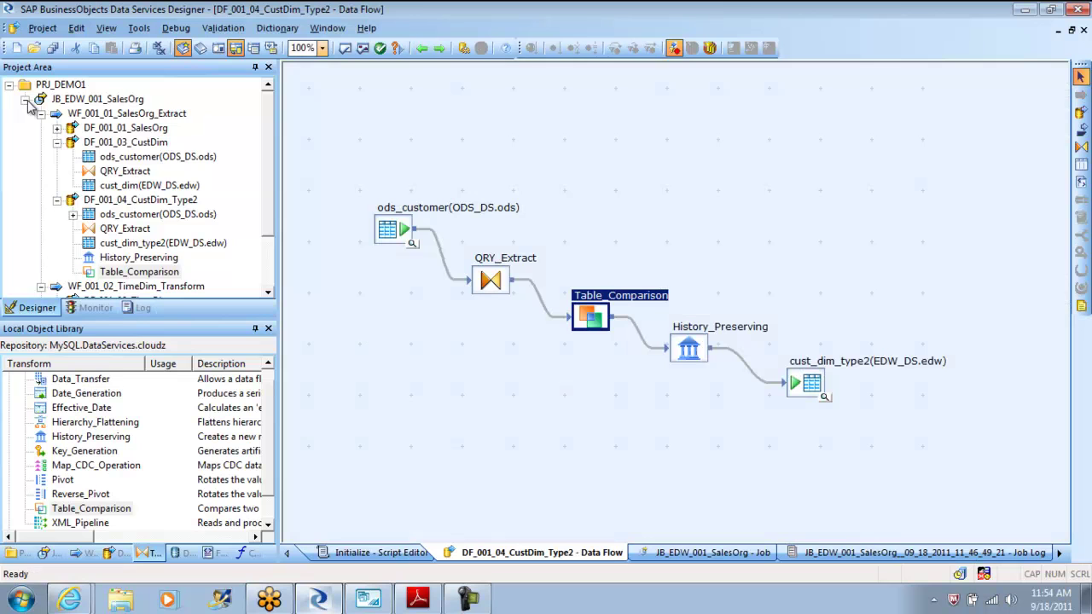
{"action": "key", "text": "Tab"}
{"action": "key", "text": "Return"}
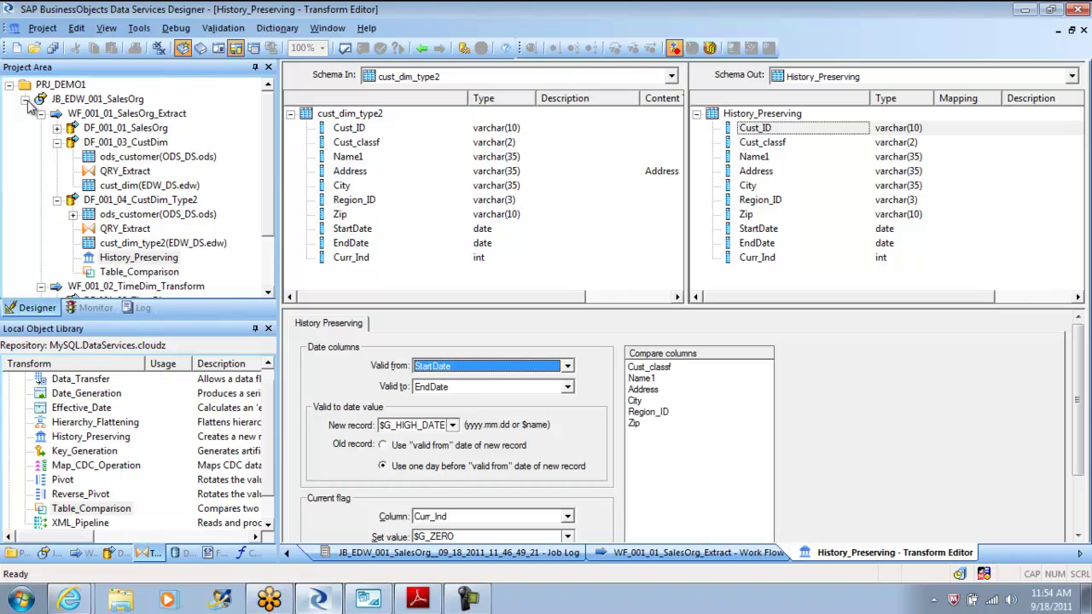
{"action": "key", "text": "Tab"}
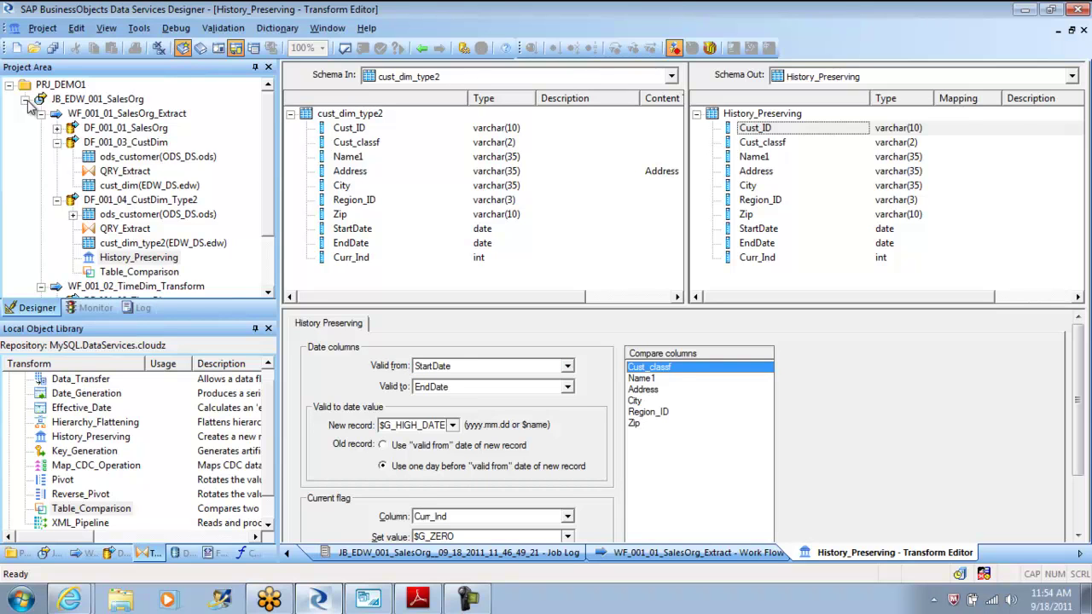
{"action": "key", "text": "shift+End"}
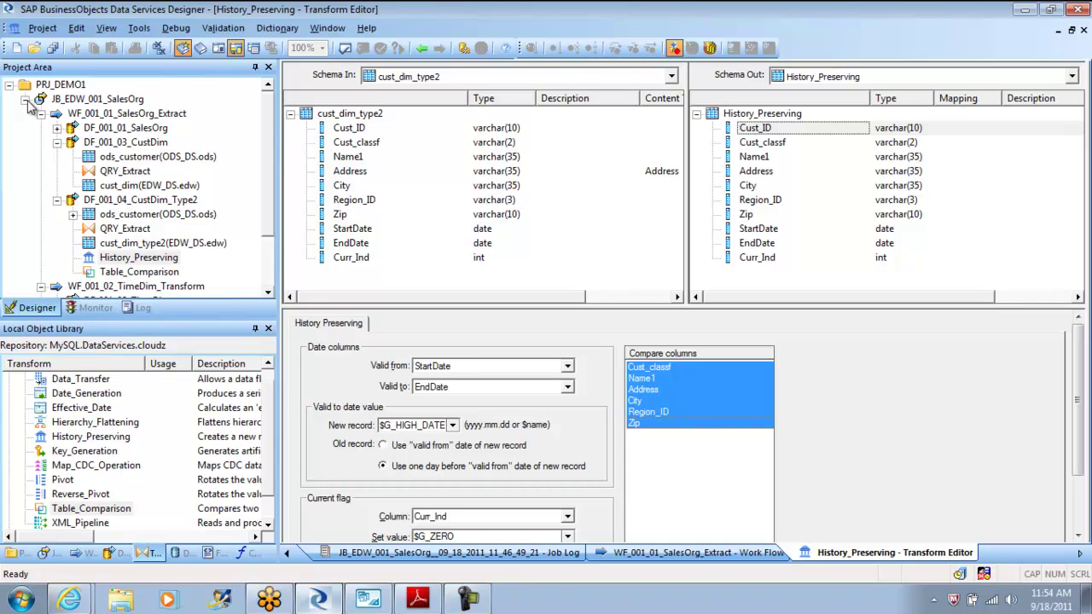
Step: Review the History_Preserving date settings: the valid-from column, the valid-to column and the new record's valid-to value
{"action": "key", "text": "shift+Tab"}
{"action": "key", "text": "alt+Down"}
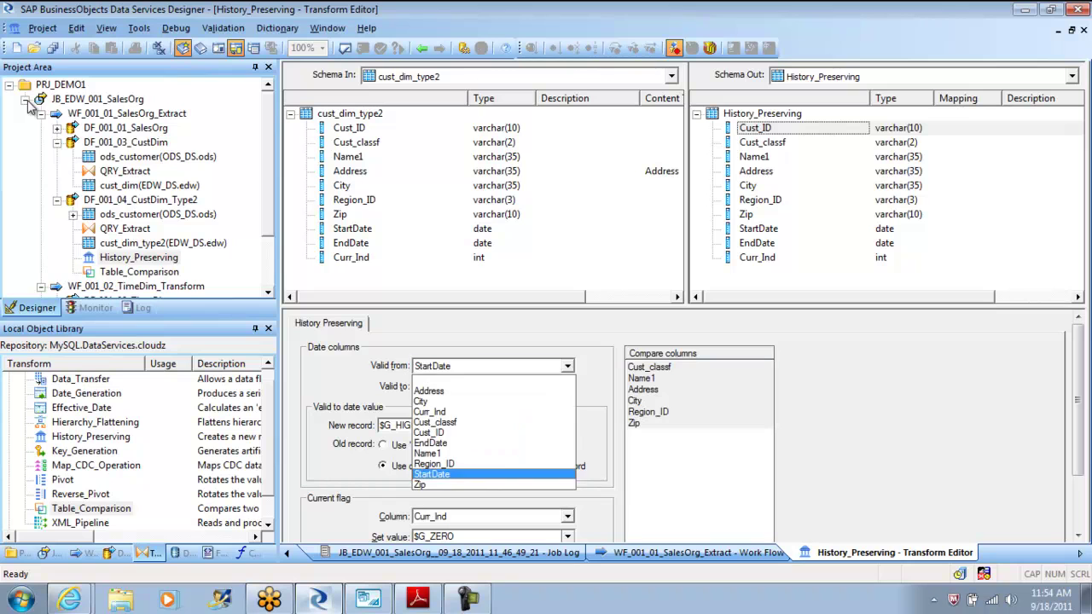
{"action": "key", "text": "Return"}
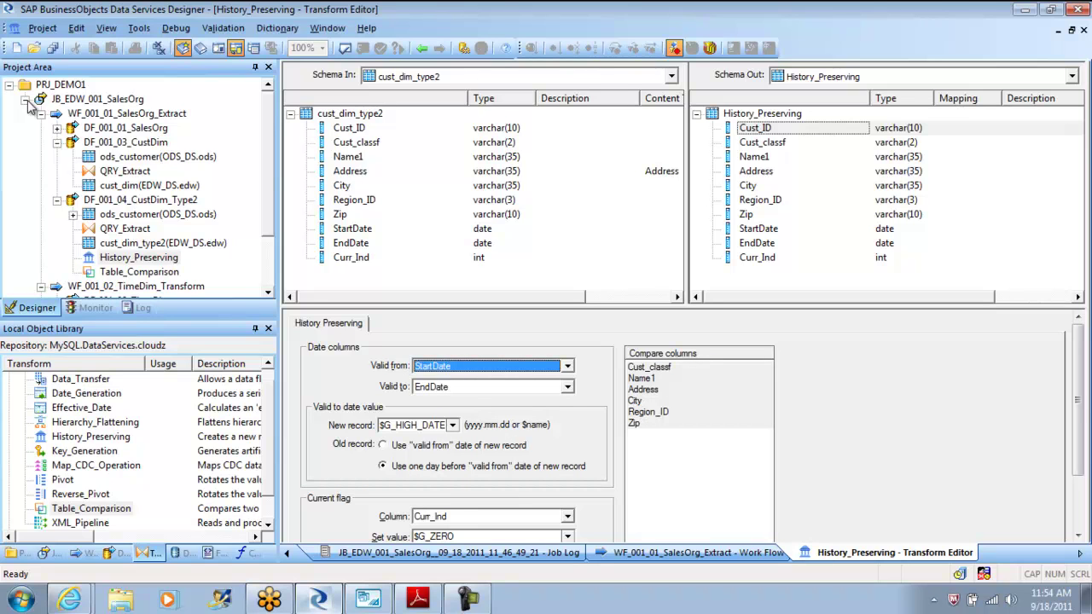
{"action": "key", "text": "Tab"}
{"action": "key", "text": "alt+Down"}
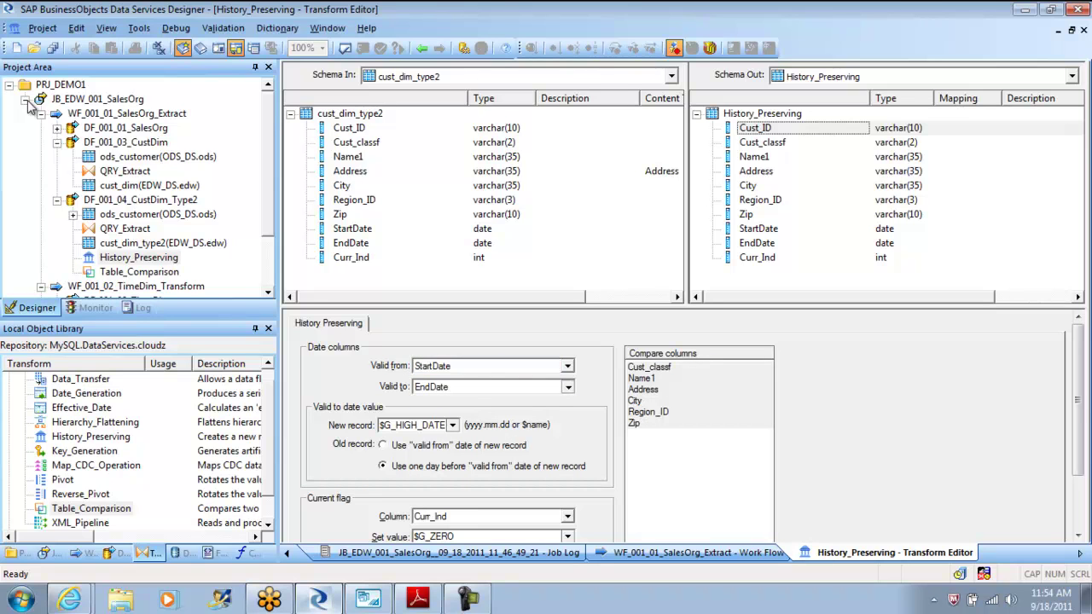
{"action": "key", "text": "Return"}
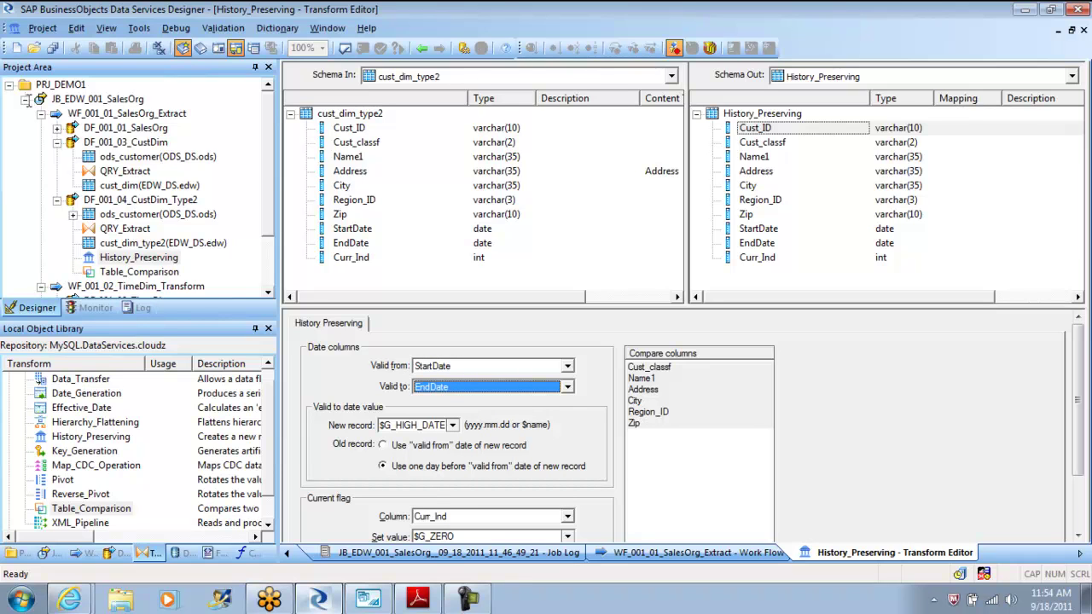
{"action": "key", "text": "Tab"}
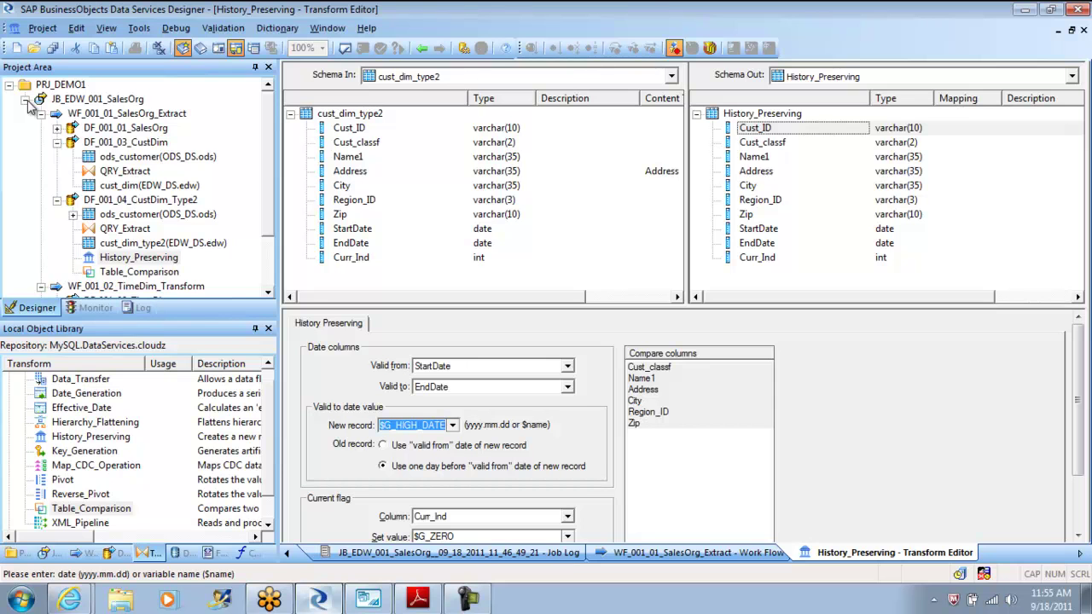
Step: Switch back to MySQL Workbench and highlight both PO03 records to check them against the History_Preserving settings
{"action": "key", "text": "alt+Tab"}
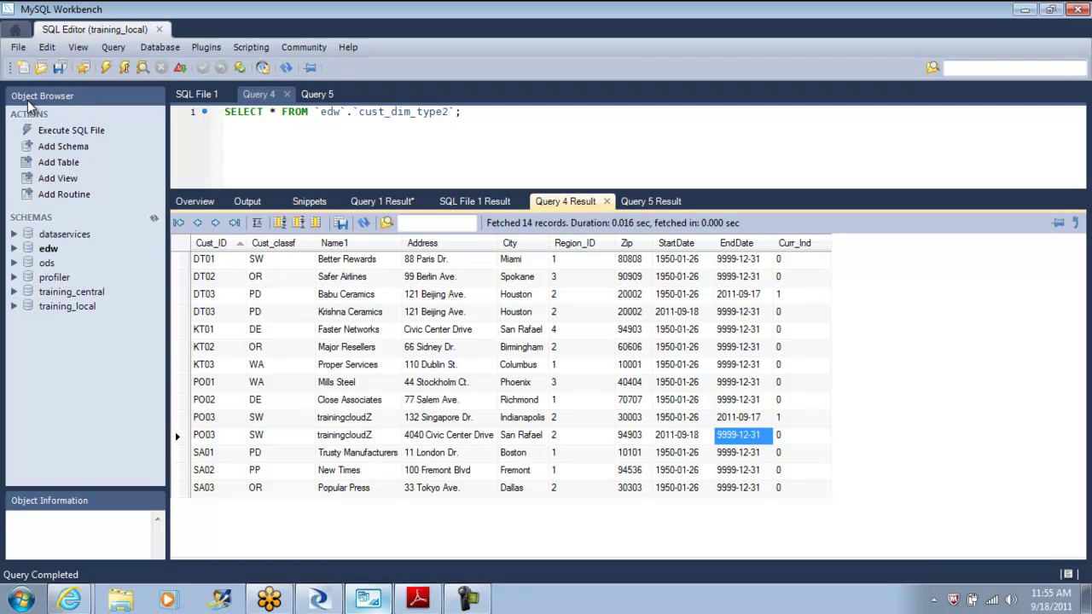
{"action": "key", "text": "Up"}
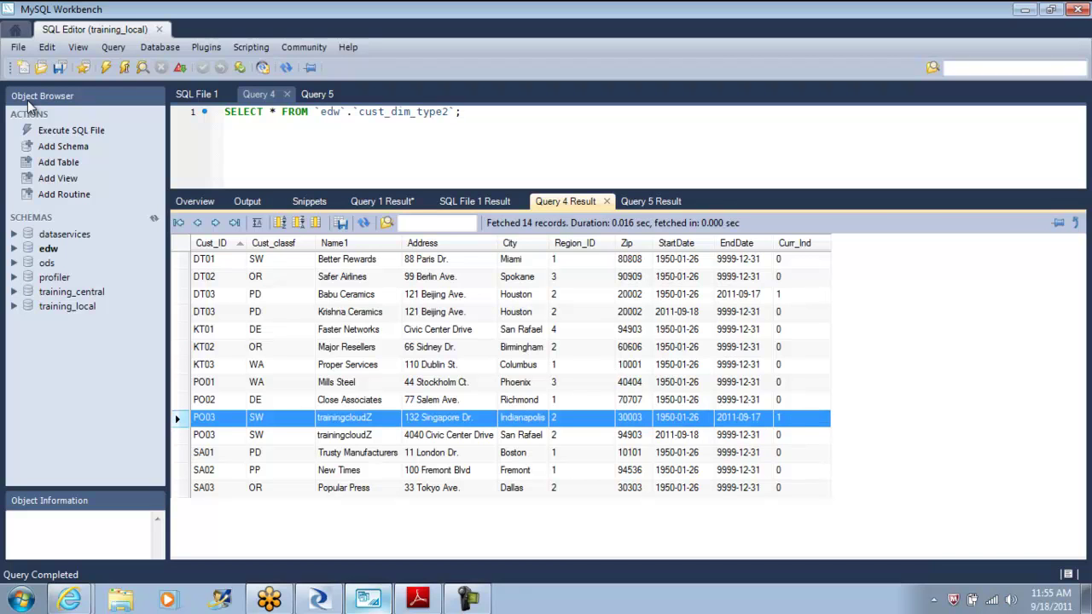
{"action": "key", "text": "shift+Down"}
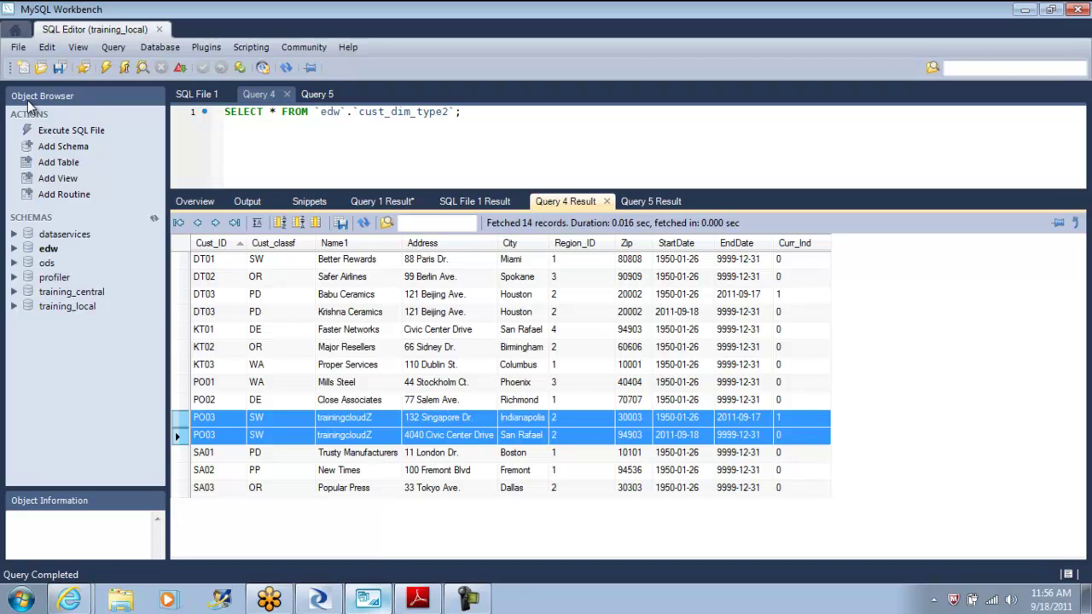
Step: Switch back to Data Services Designer and review the current flag column, set value and reset value of the History_Preserving transform
{"action": "key", "text": "alt+Tab"}
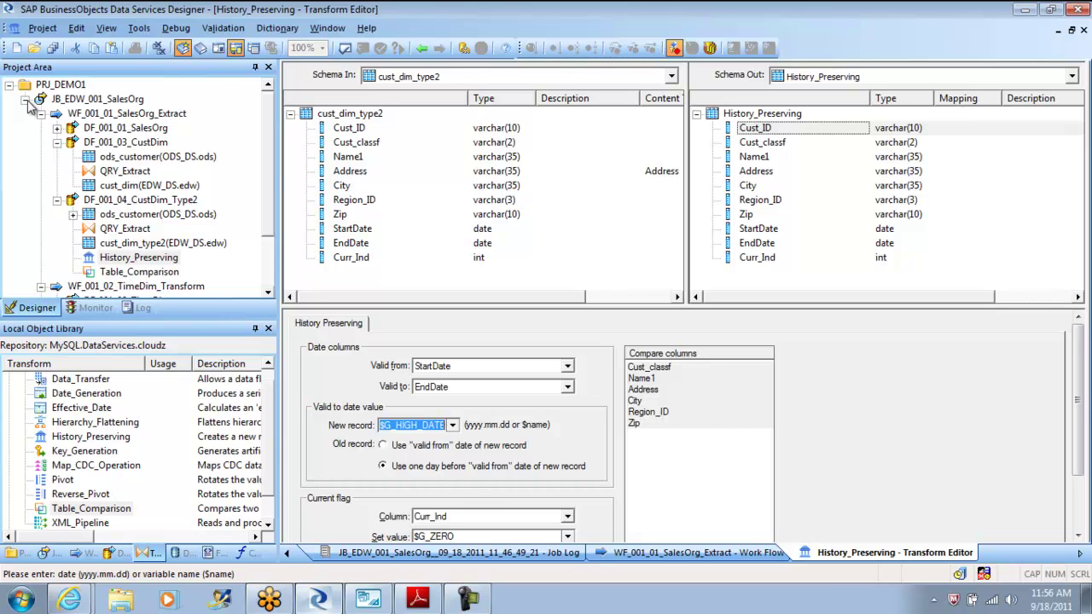
{"action": "left_click", "coordinate": [1078, 535]}
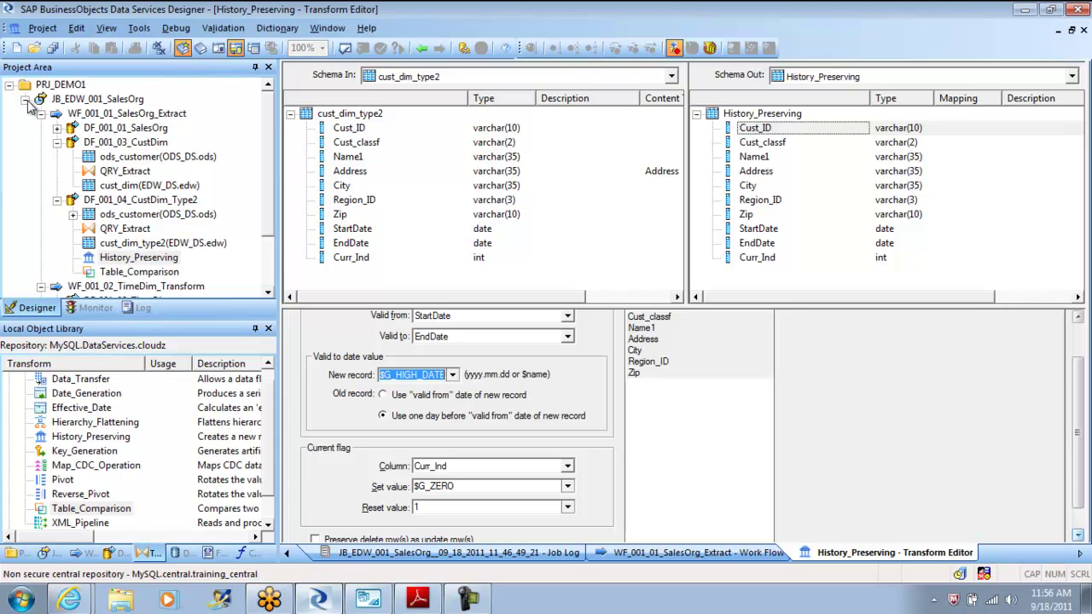
{"action": "scroll", "coordinate": [28, 100], "scroll_direction": "down", "scroll_amount": 3}
{"action": "scroll", "coordinate": [28, 100], "scroll_direction": "down", "scroll_amount": 1}
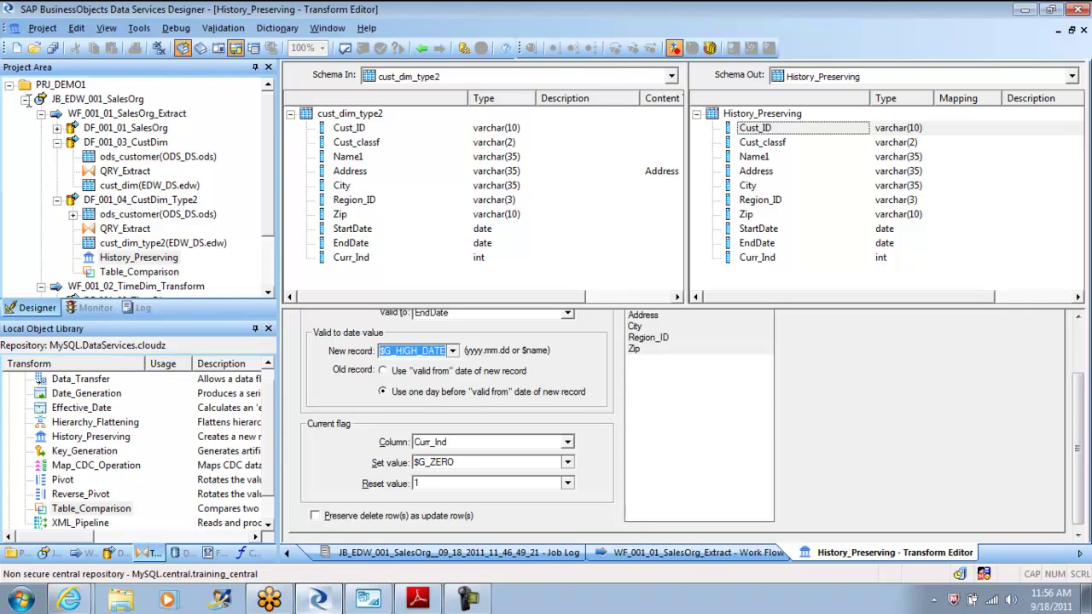
{"action": "key", "text": "Tab"}
{"action": "key", "text": "Tab"}
{"action": "key", "text": "Tab"}
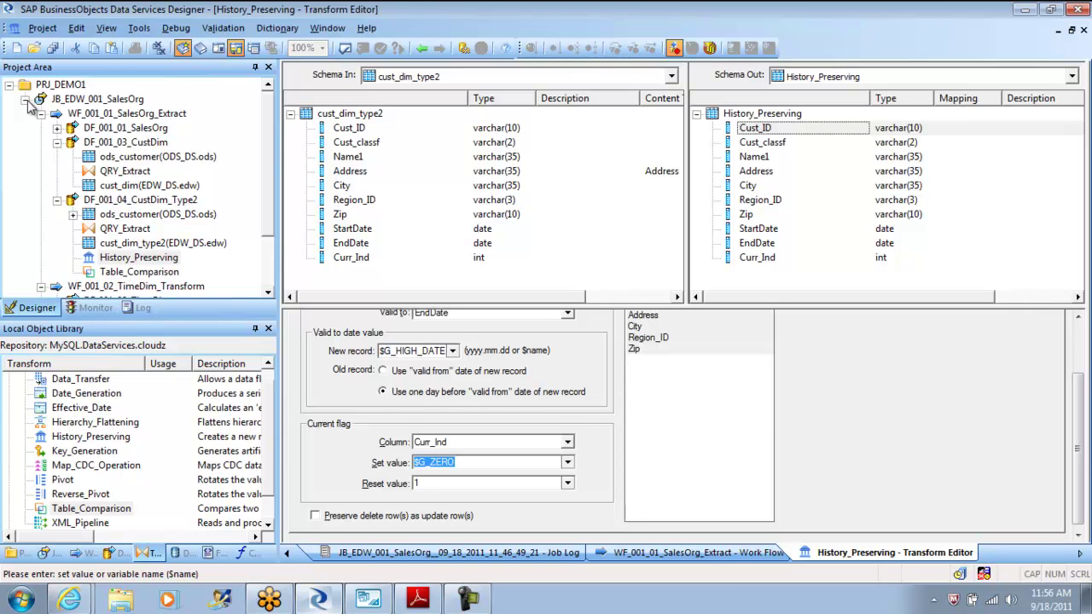
Step: Open the properties of job JB_EDW_001_SalesOrg and check the value of the global variable $G_ZERO
{"action": "left_click", "coordinate": [94, 99]}
{"action": "right_click", "coordinate": [114, 99]}
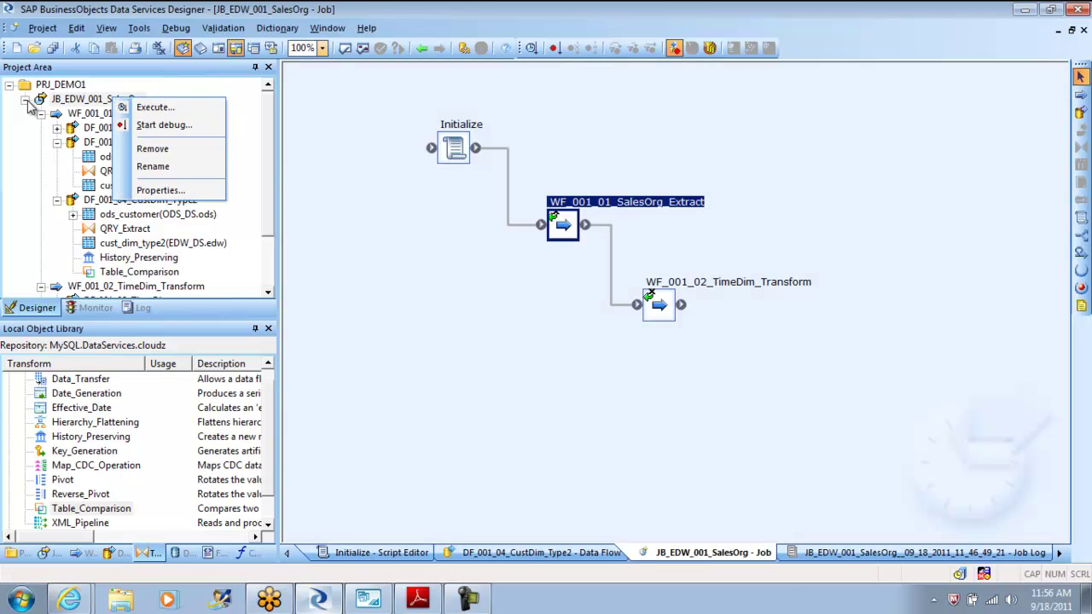
{"action": "key", "text": "Return"}
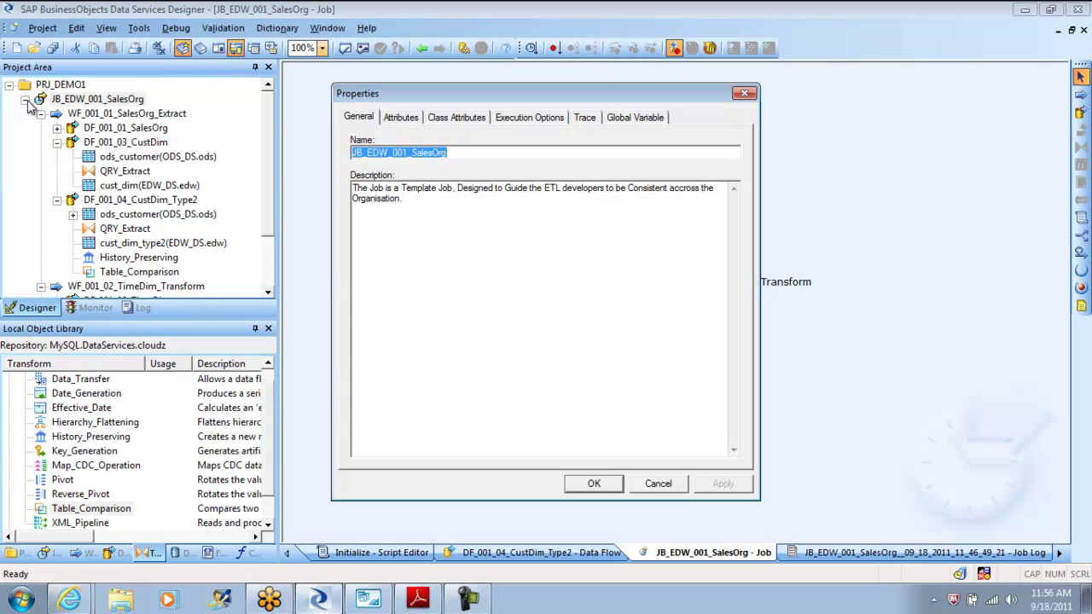
{"action": "key", "text": "ctrl+shift+Tab"}
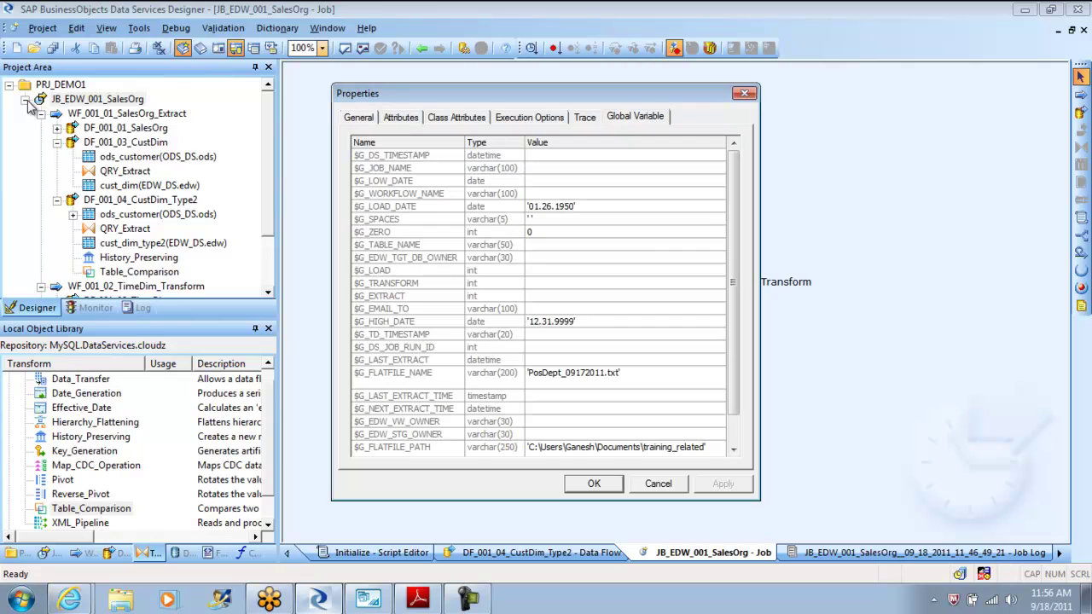
{"action": "key", "text": "Tab"}
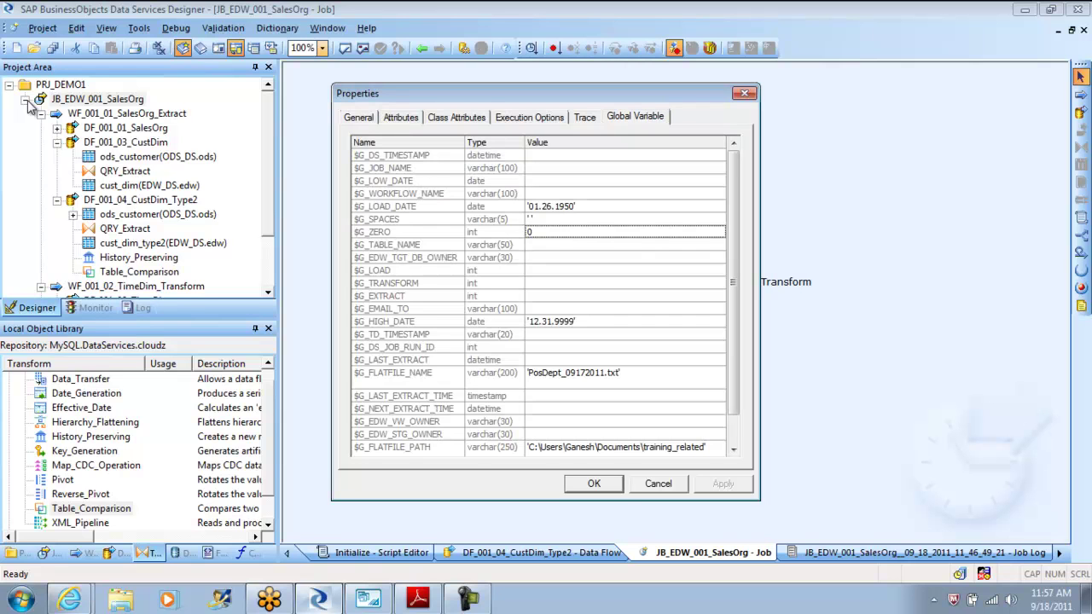
{"action": "key", "text": "F2"}
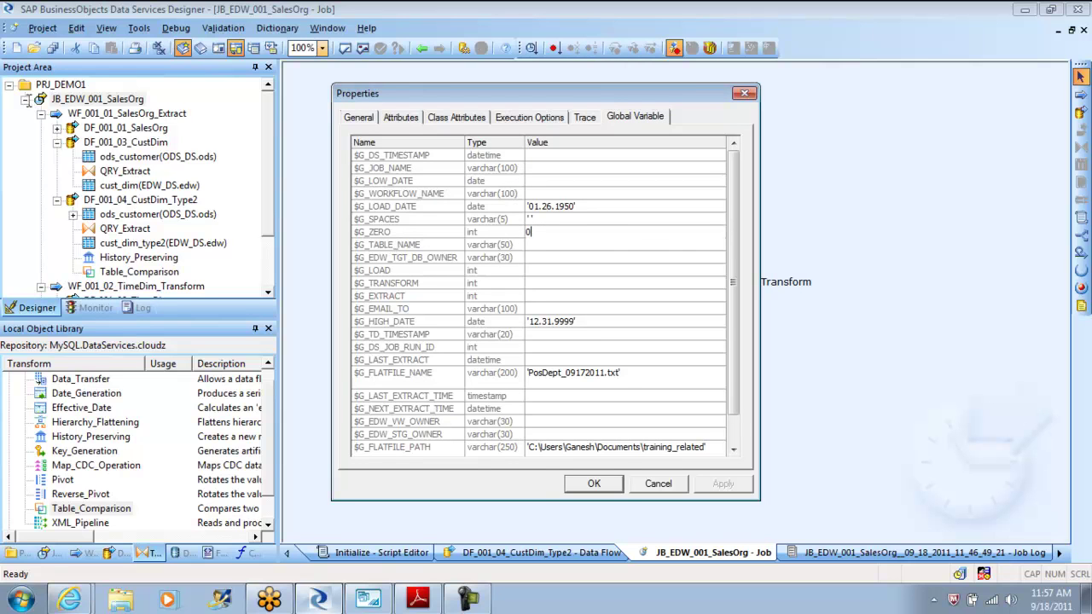
{"action": "key", "text": "shift+Home"}
{"action": "key", "text": "Return"}
{"action": "key", "text": "Return"}
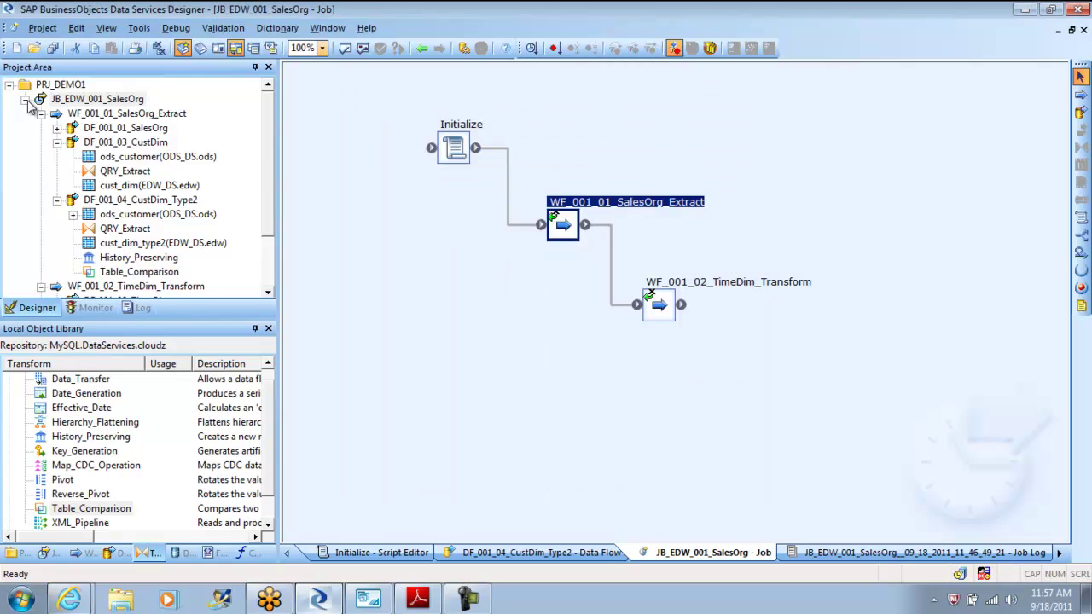
Step: Reopen the History_Preserving transform of DF_001_04_CustDim_Type2 and set the current flag's set value to 0
{"action": "key", "text": "Return"}
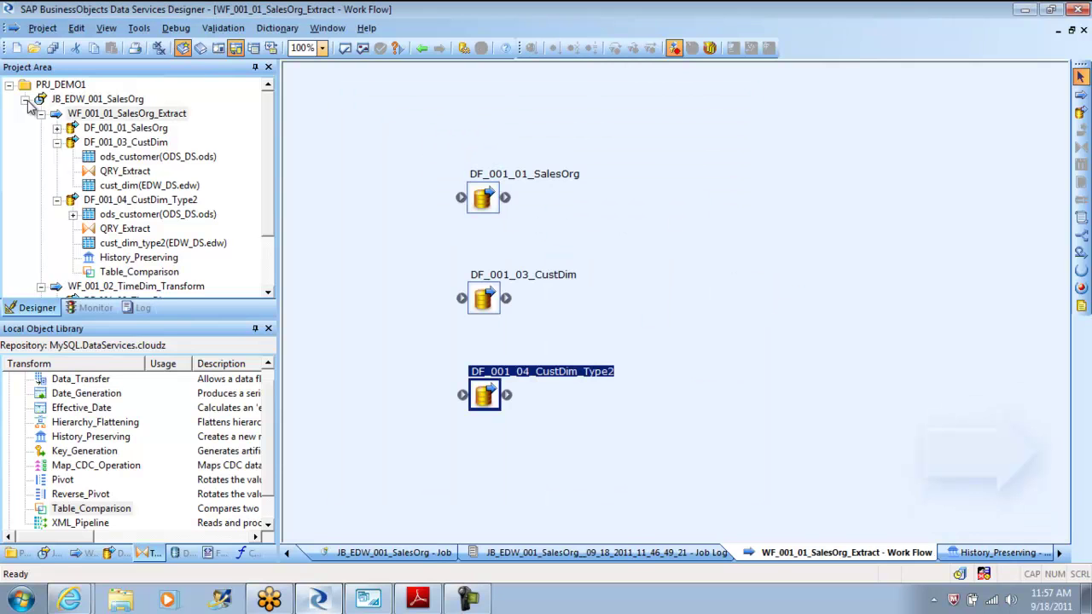
{"action": "key", "text": "Return"}
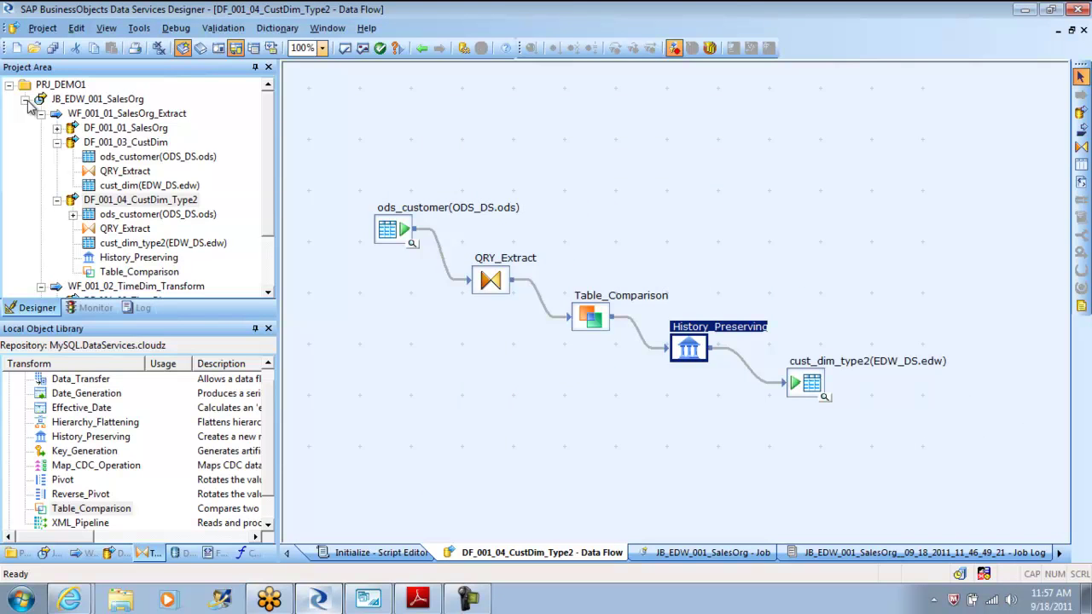
{"action": "key", "text": "Return"}
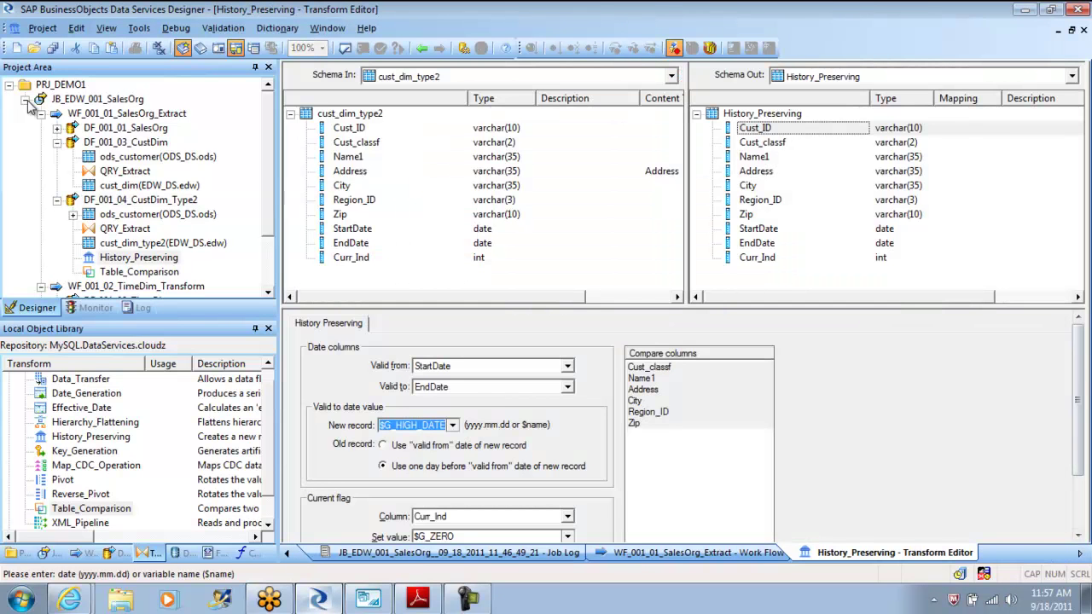
{"action": "scroll", "coordinate": [28, 100], "scroll_direction": "down", "scroll_amount": 2}
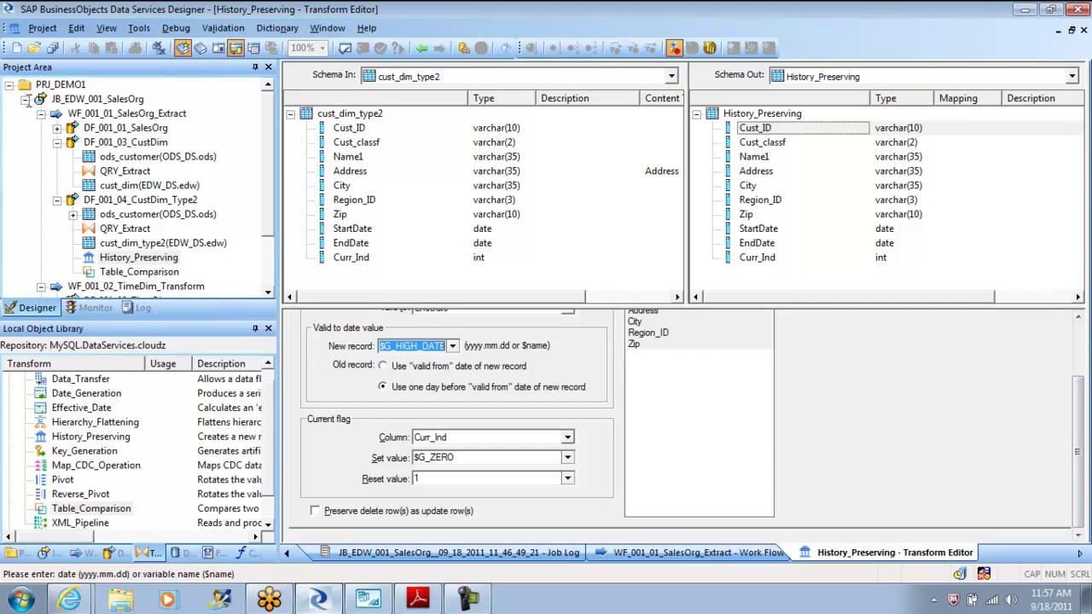
{"action": "key", "text": "Tab"}
{"action": "key", "text": "Tab"}
{"action": "key", "text": "Tab"}
{"action": "key", "text": "shift+Home"}
{"action": "type", "text": "0"}
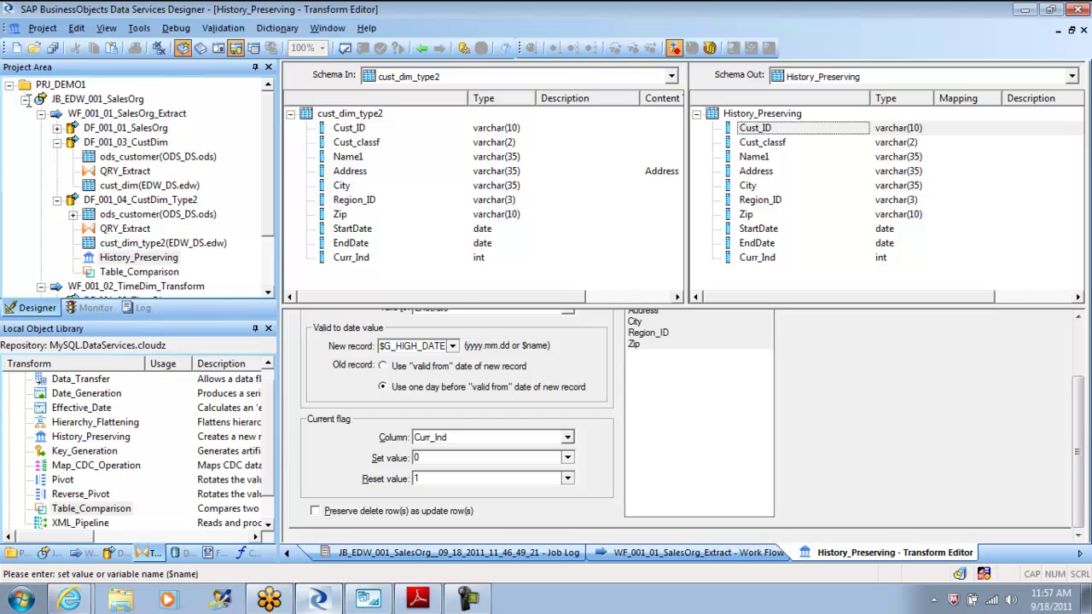
Step: Check the current flag's reset value and column choice, and try the option to preserve delete rows as update rows
{"action": "key", "text": "Tab"}
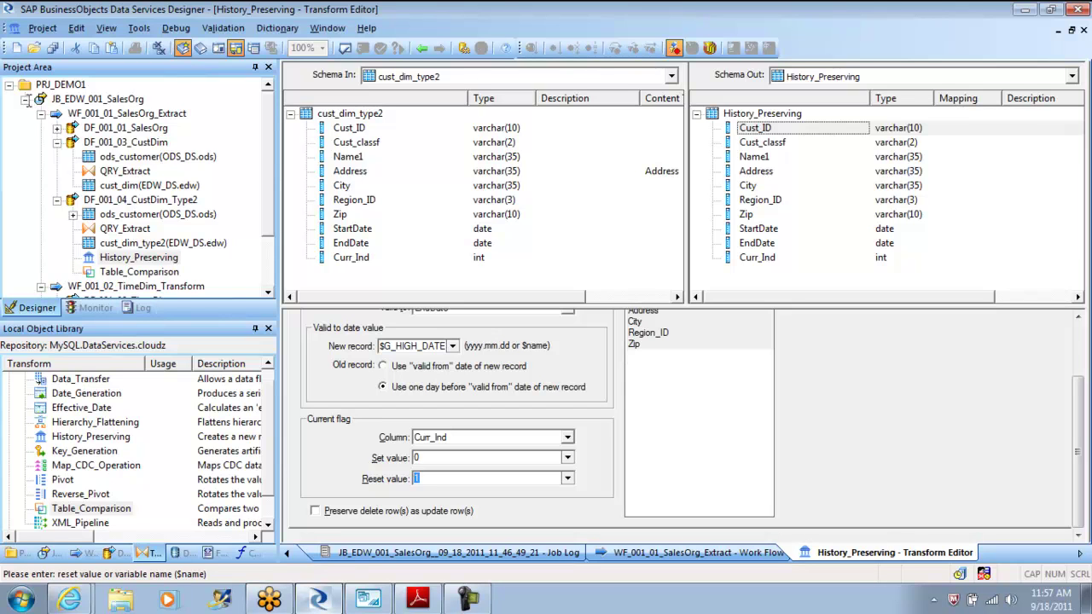
{"action": "key", "text": "shift+Tab"}
{"action": "key", "text": "shift+Tab"}
{"action": "key", "text": "alt+Down"}
{"action": "key", "text": "Return"}
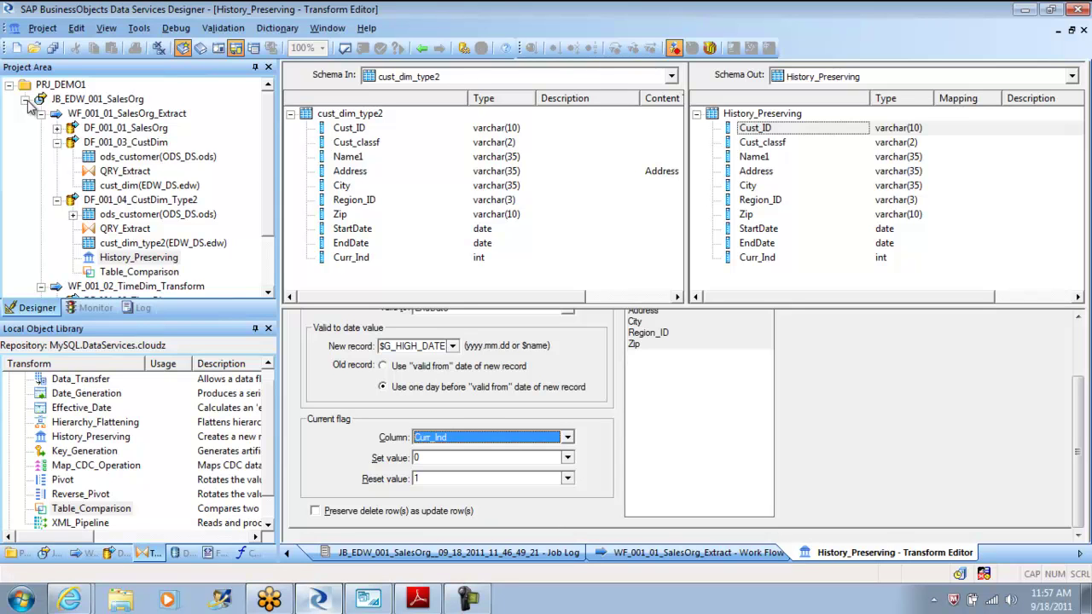
{"action": "key", "text": "alt+p"}
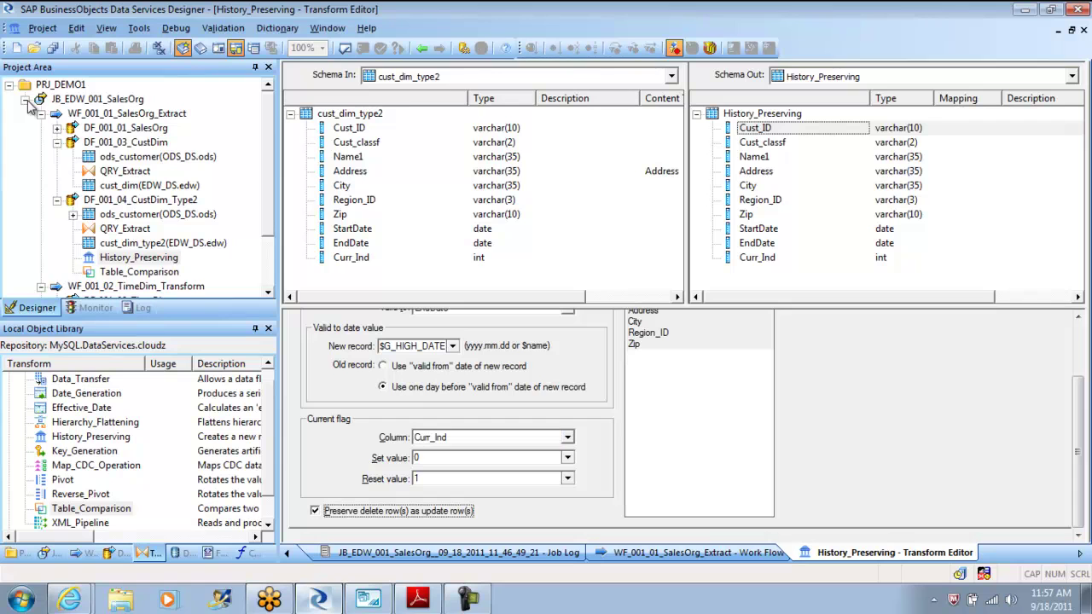
{"action": "key", "text": "space"}
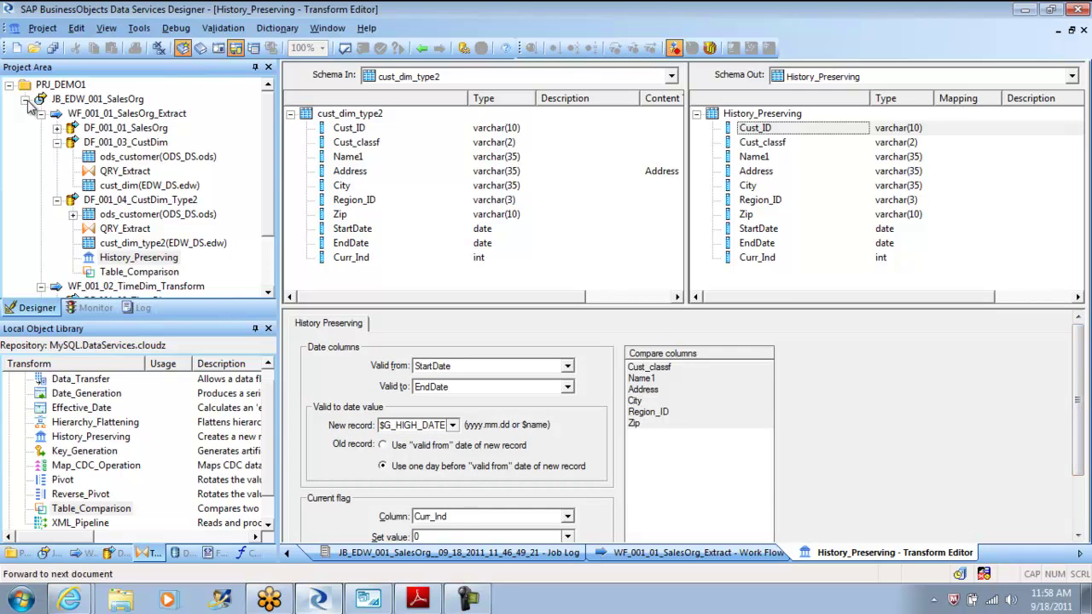
Step: Revisit the Table_Comparison transform and return to the History_Preserving transform of DF_001_04_CustDim_Type2 to review how they work together
{"action": "key", "text": "alt+Left"}
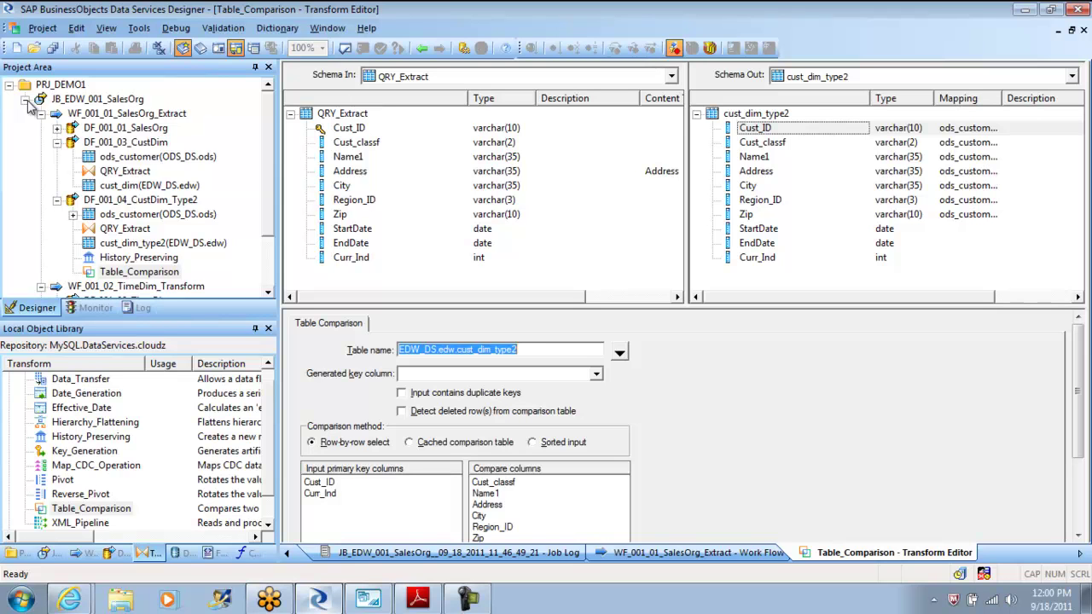
{"action": "left_click", "coordinate": [421, 48]}
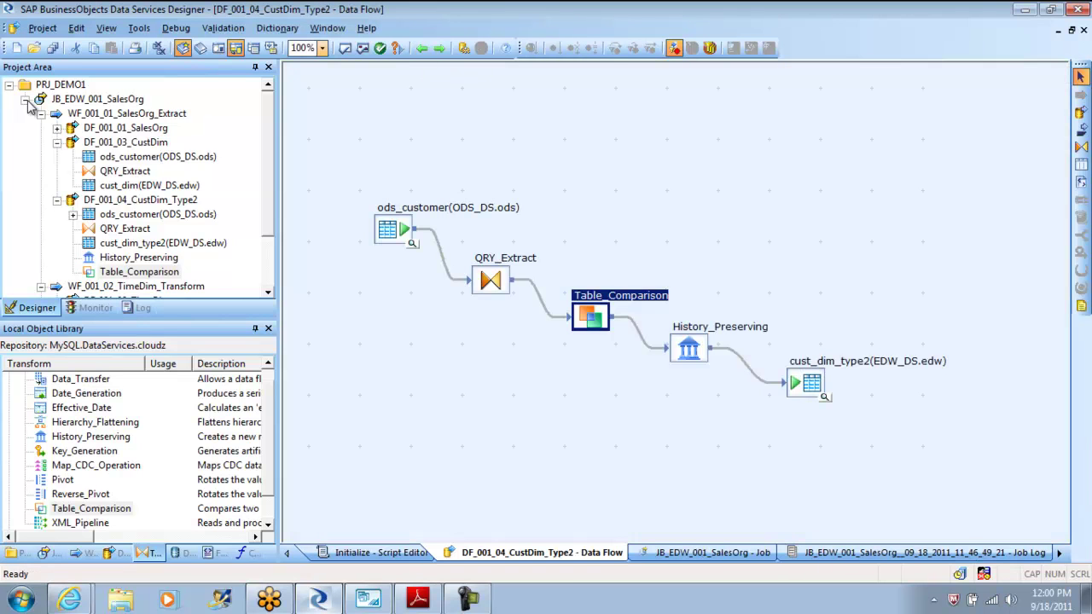
{"action": "double_click", "coordinate": [688, 347]}
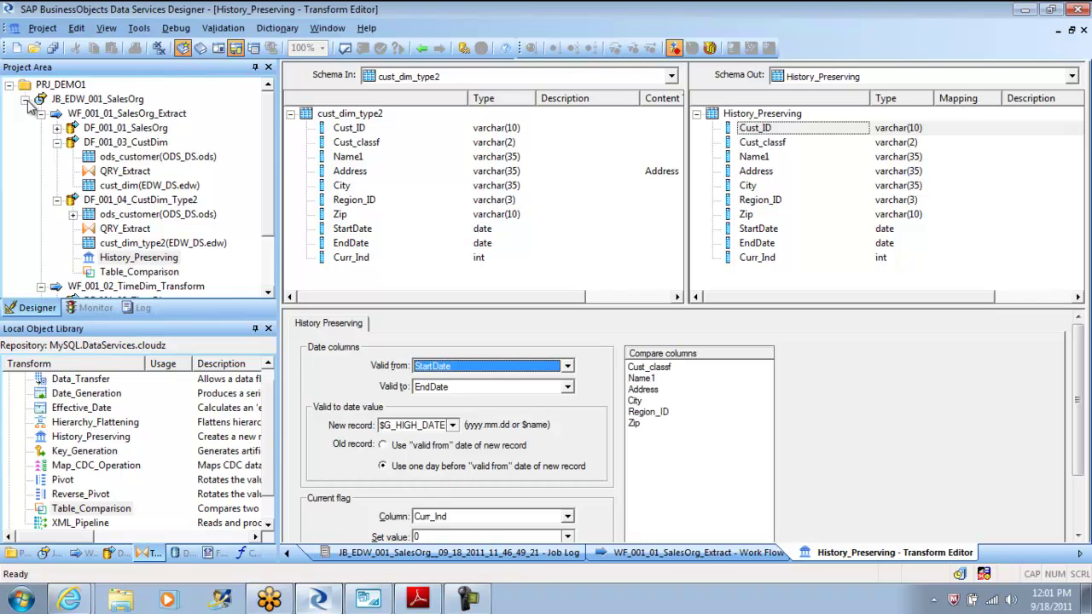
Step: Open the monitor statistics of job log JB_EDW_001_SalesOrg__09_18_2011_11_52_03_22 and highlight the DF_001_03_CustDim entries to check their row counts
{"action": "left_click", "coordinate": [29, 101]}
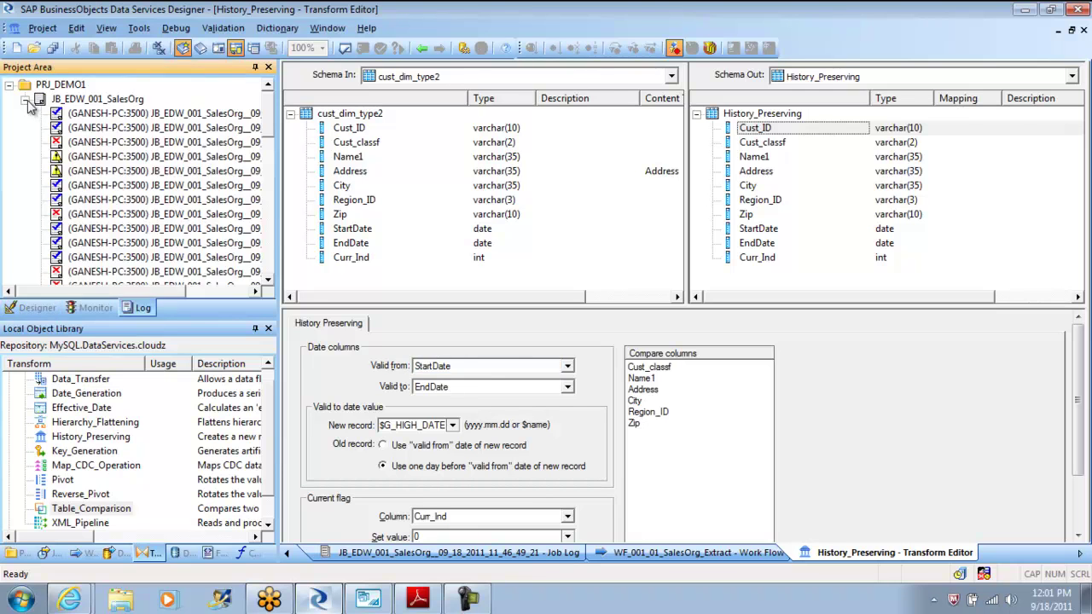
{"action": "double_click", "coordinate": [28, 101]}
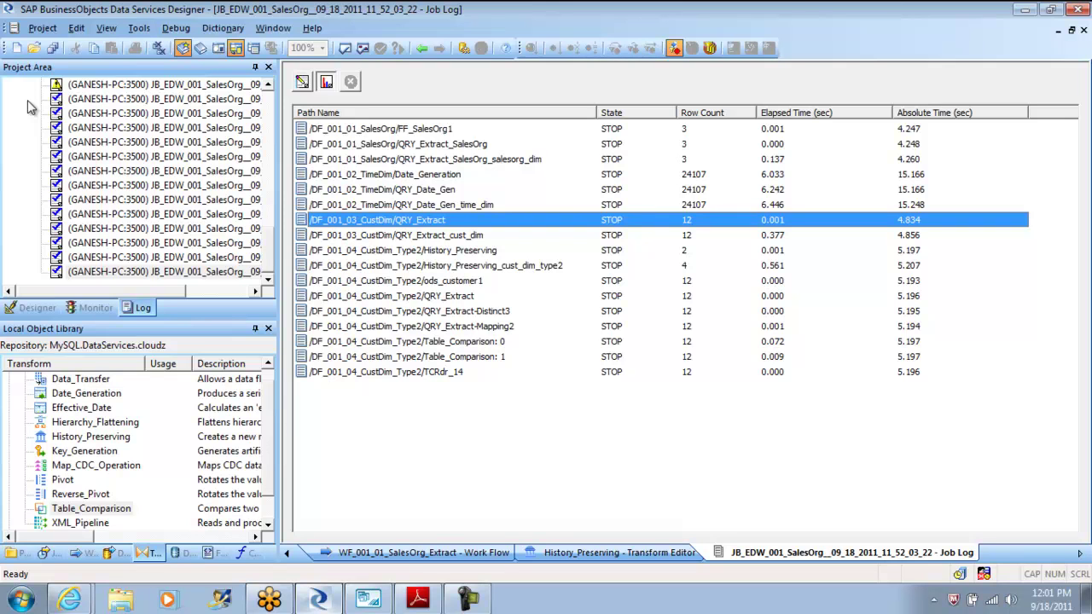
{"action": "key", "text": "shift+Down"}
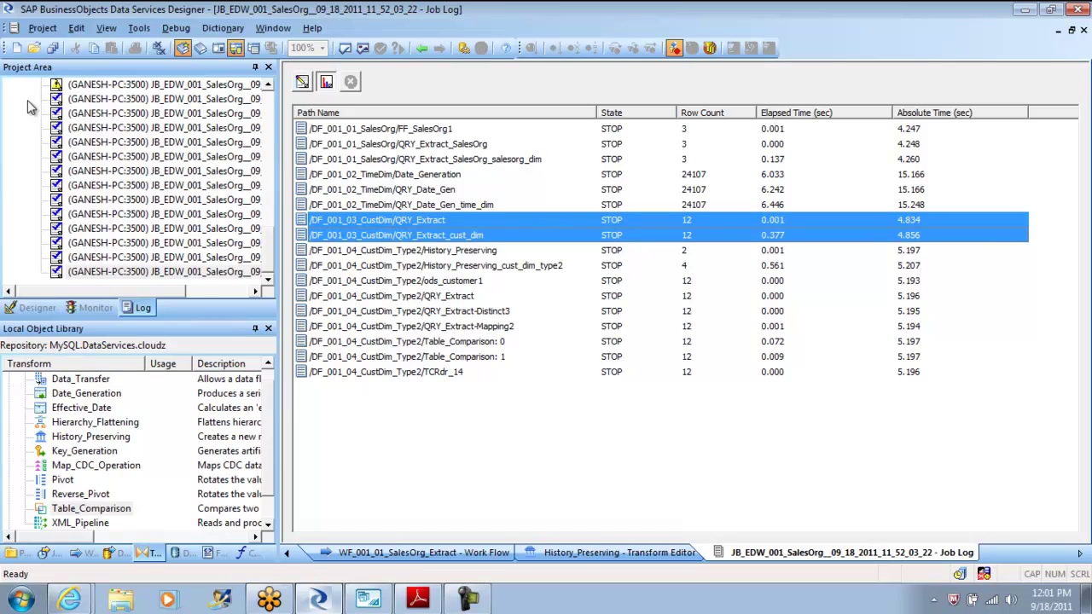
{"action": "key", "text": "shift+Down"}
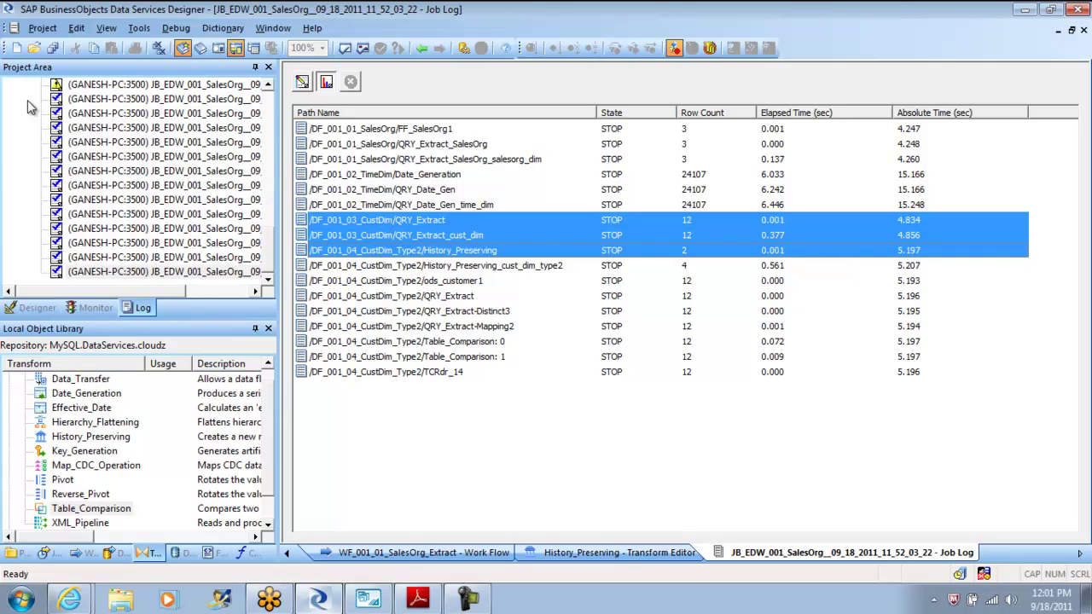
Step: Highlight the Table_Comparison and TCRdr_14 entries of DF_001_04_CustDim_Type2 to check how many rows they processed
{"action": "key", "text": "Down"}
{"action": "key", "text": "Down"}
{"action": "key", "text": "Down"}
{"action": "key", "text": "Down"}
{"action": "key", "text": "Down"}
{"action": "key", "text": "Down"}
{"action": "key", "text": "shift+Down"}
{"action": "key", "text": "shift+Down"}
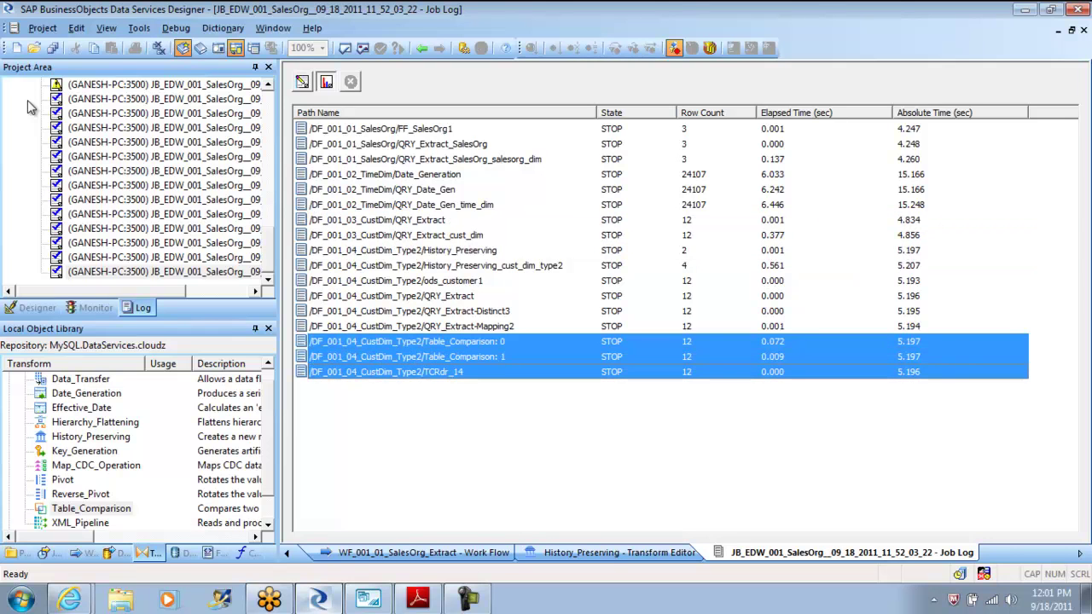
Step: Compare the row counts of the History_Preserving, Table_Comparison and History_Preserving_cust_dim_type2 entries of DF_001_04_CustDim_Type2
{"action": "key", "text": "Up"}
{"action": "key", "text": "Up"}
{"action": "key", "text": "Up"}
{"action": "key", "text": "Up"}
{"action": "key", "text": "Up"}
{"action": "key", "text": "Up"}
{"action": "key", "text": "Up"}
{"action": "key", "text": "Up"}
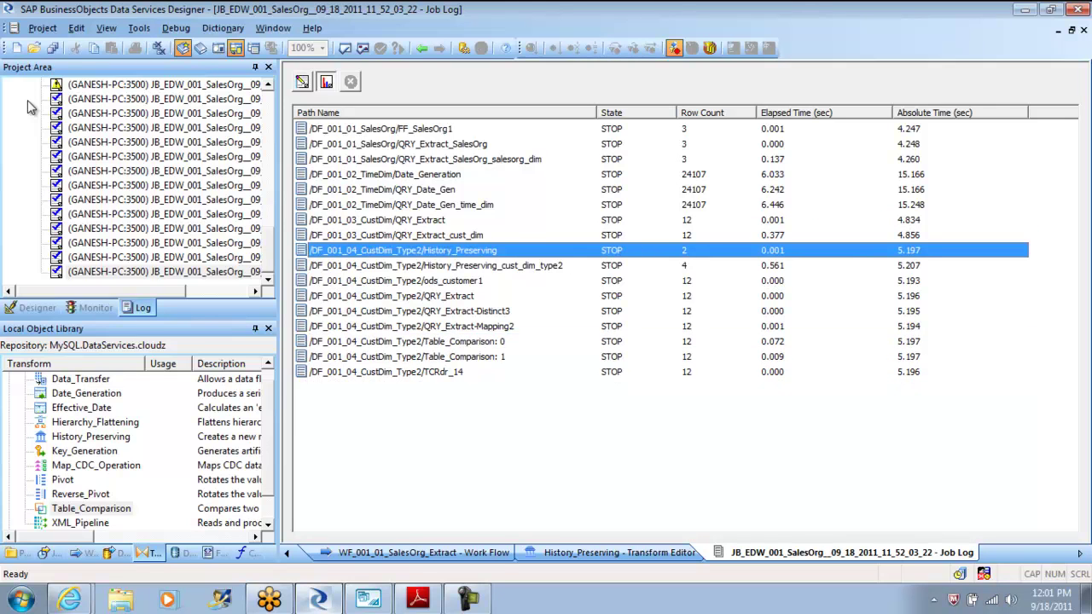
{"action": "key", "text": "shift+Down"}
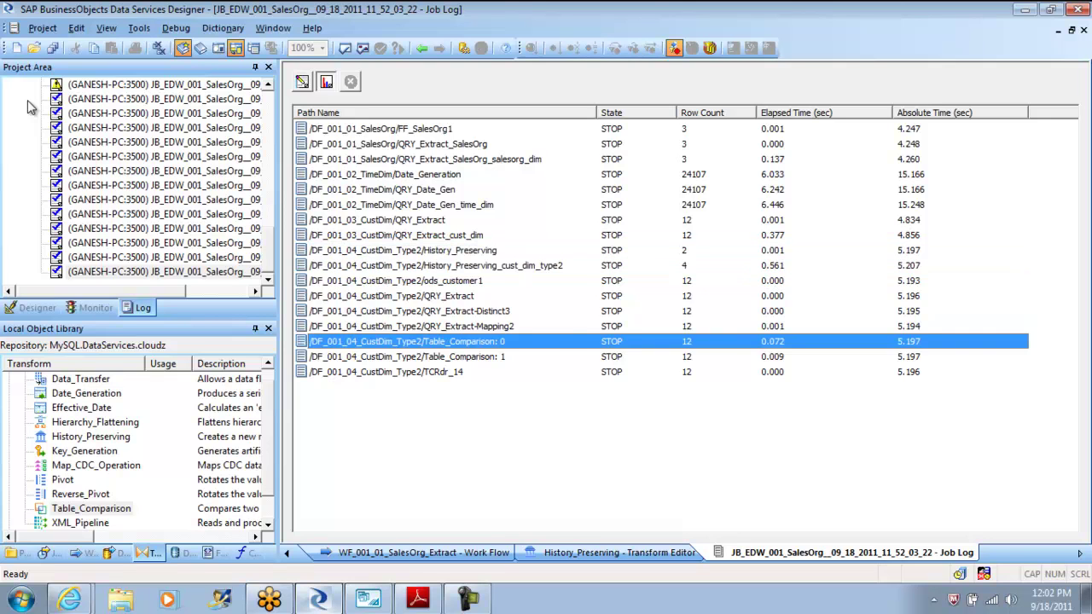
{"action": "key", "text": "shift+Down"}
{"action": "key", "text": "shift+Down"}
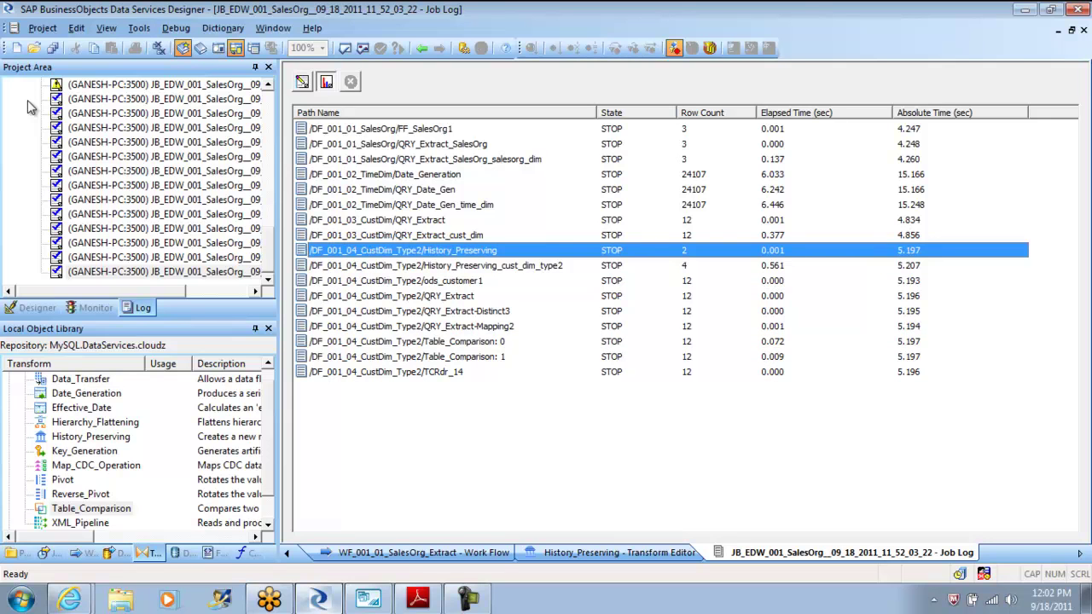
{"action": "key", "text": "Down"}
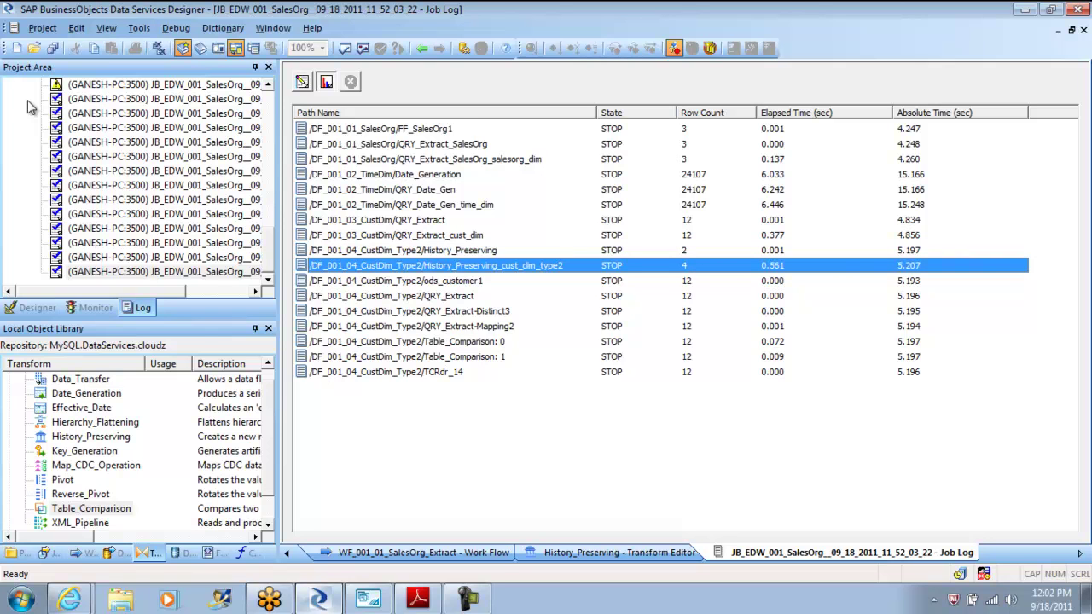
Step: Switch to MySQL Workbench, check the StartDate values of the first cust_dim_type2 records, and return to the job log in Data Services Designer
{"action": "key", "text": "alt+Tab"}
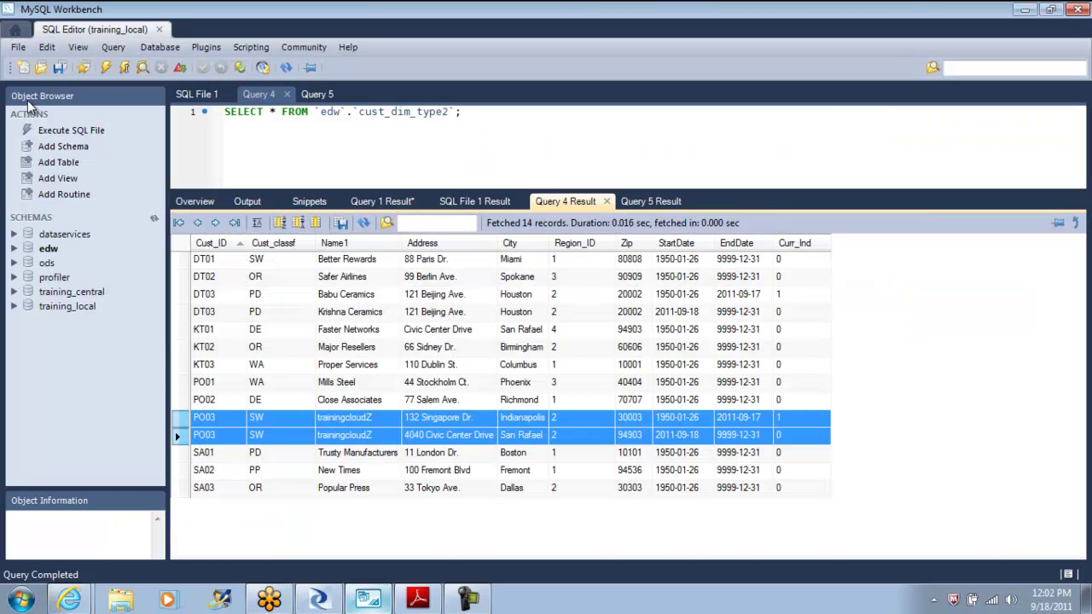
{"action": "key", "text": "ctrl+Up"}
{"action": "key", "text": "Left"}
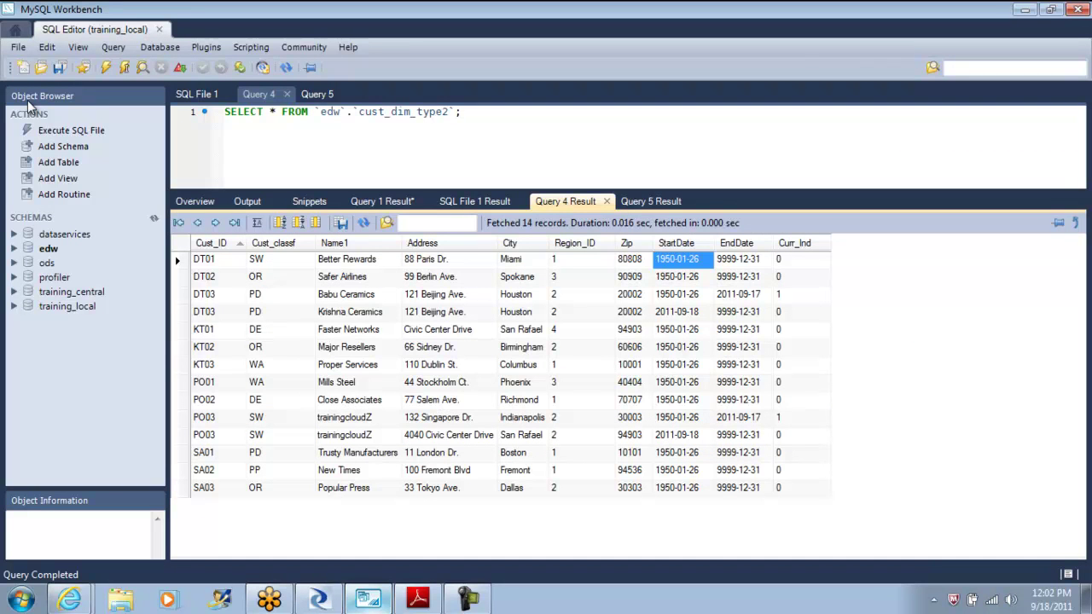
{"action": "key", "text": "Down"}
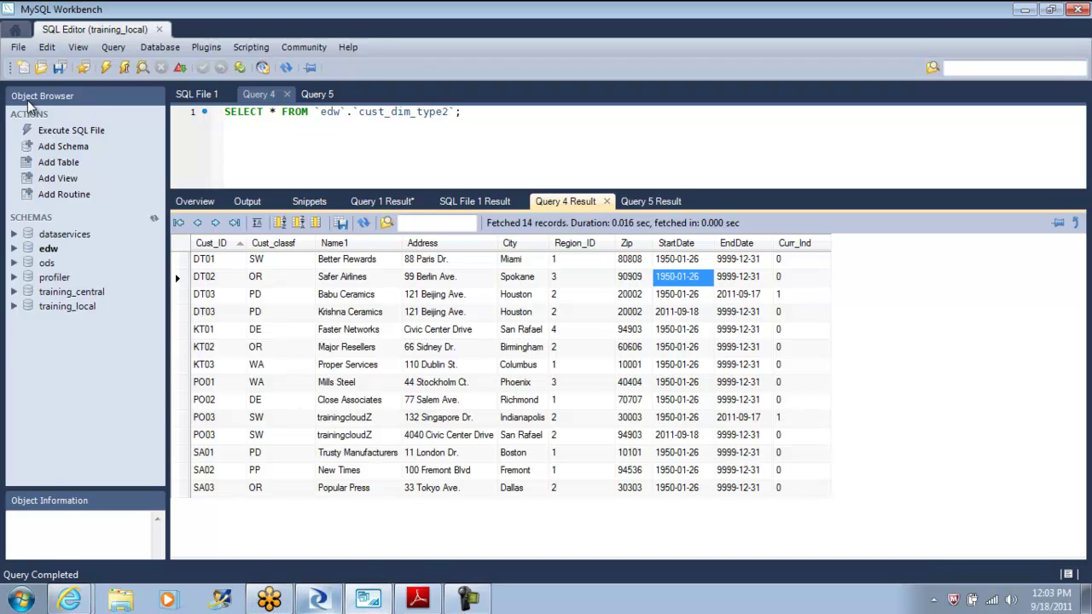
{"action": "key", "text": "alt+Tab"}
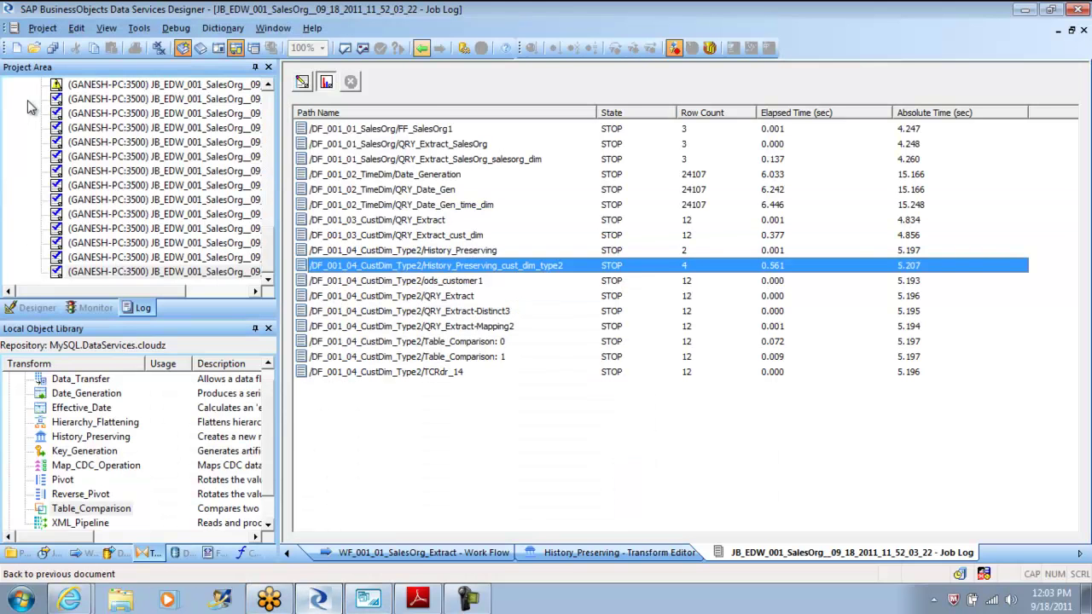
Step: Close the job log and all other documents open in the workspace
{"action": "left_click", "coordinate": [421, 48]}
{"action": "key", "text": "ctrl+F4"}
{"action": "key", "text": "ctrl+F4"}
{"action": "key", "text": "ctrl+F4"}
{"action": "key", "text": "ctrl+F4"}
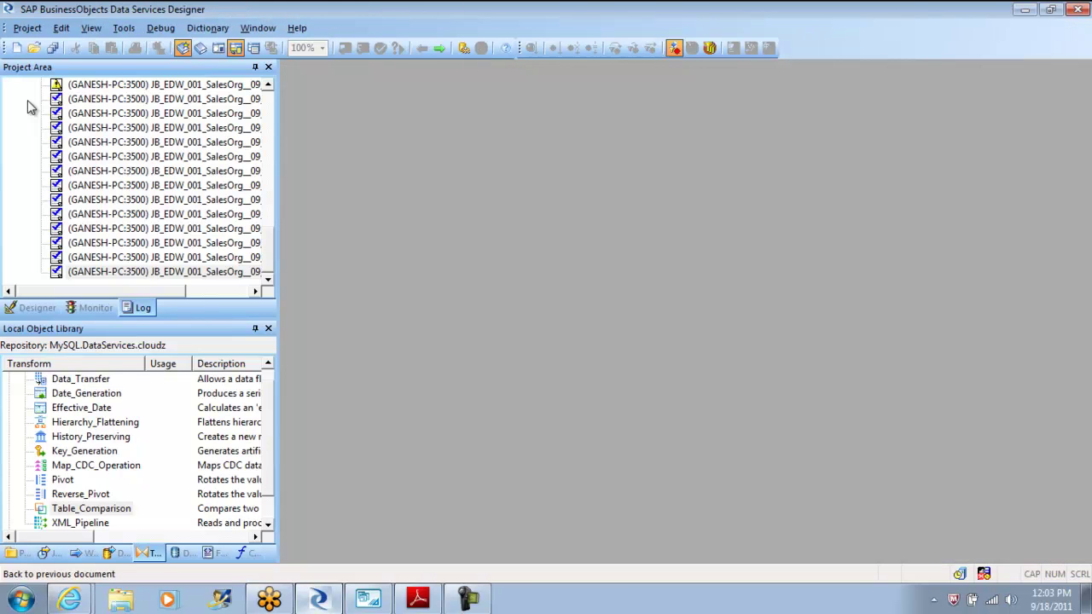
Step: Return the project area to the design view, collapse JB_EDW_001_SalesOrg and open the job's diagram in the workspace
{"action": "scroll", "coordinate": [27, 100], "scroll_direction": "up", "scroll_amount": 5}
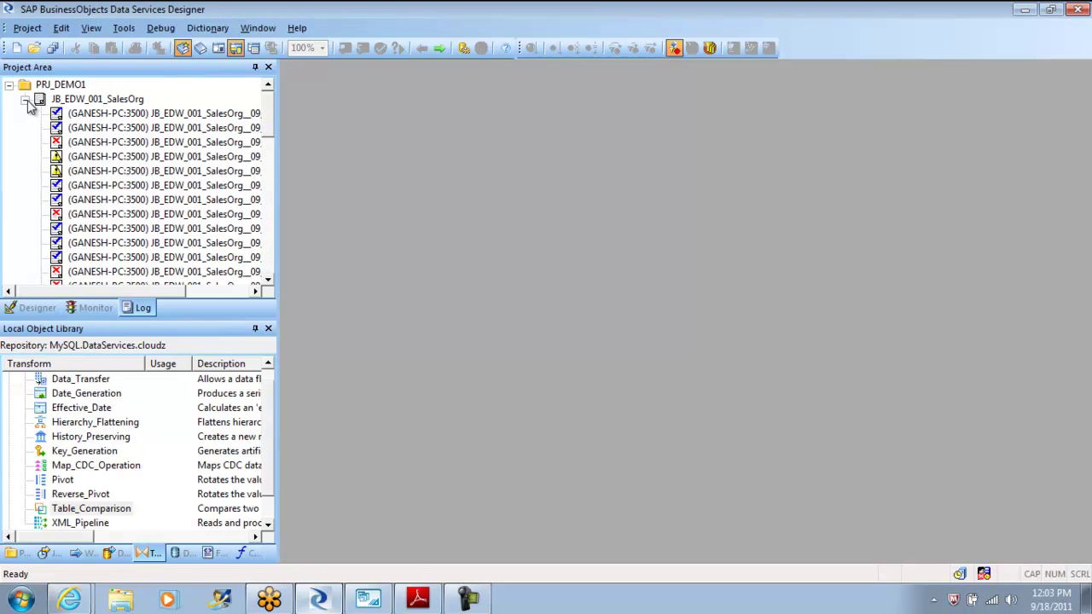
{"action": "left_click", "coordinate": [26, 101]}
{"action": "left_click", "coordinate": [26, 100]}
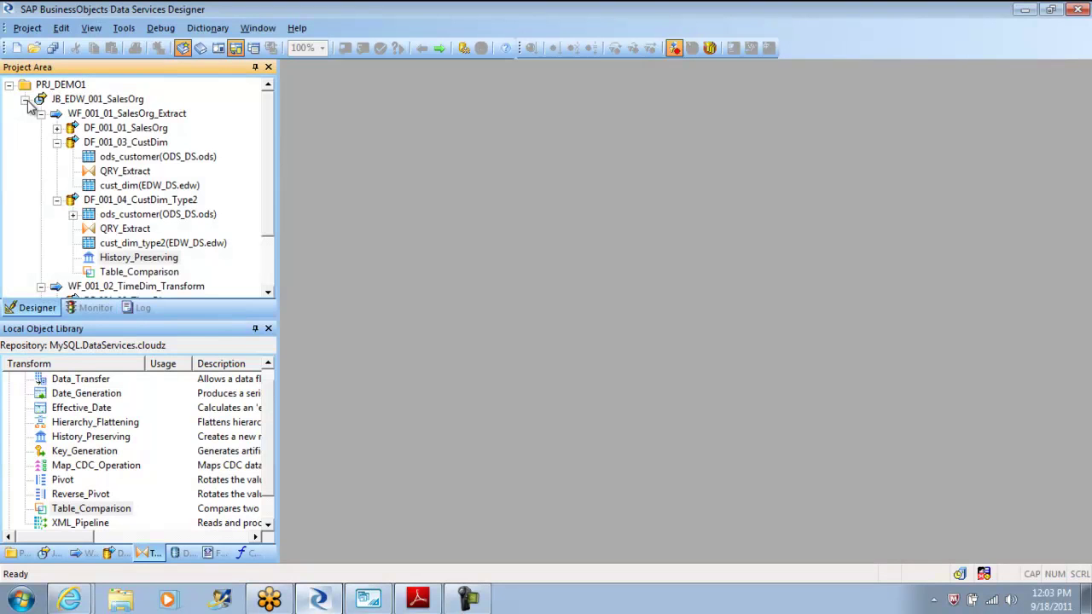
{"action": "left_click", "coordinate": [26, 101]}
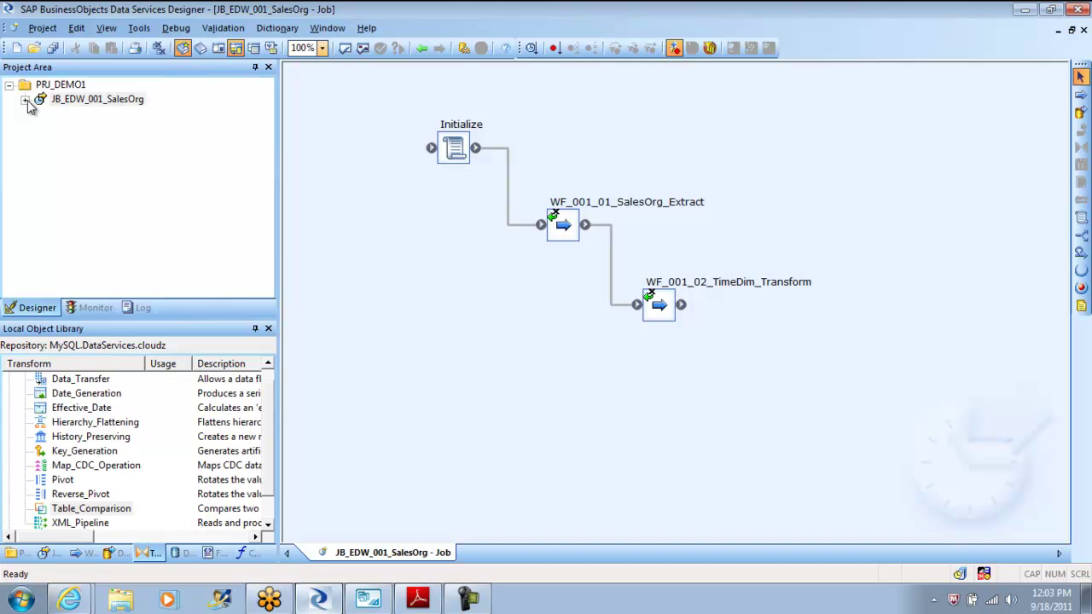
Step: Add a script object below and to the right of WF_001_02_TimeDim_Transform and name it End_Script
{"action": "left_click_drag", "start_coordinate": [27, 100], "coordinate": [28, 101]}
{"action": "left_click", "coordinate": [823, 365]}
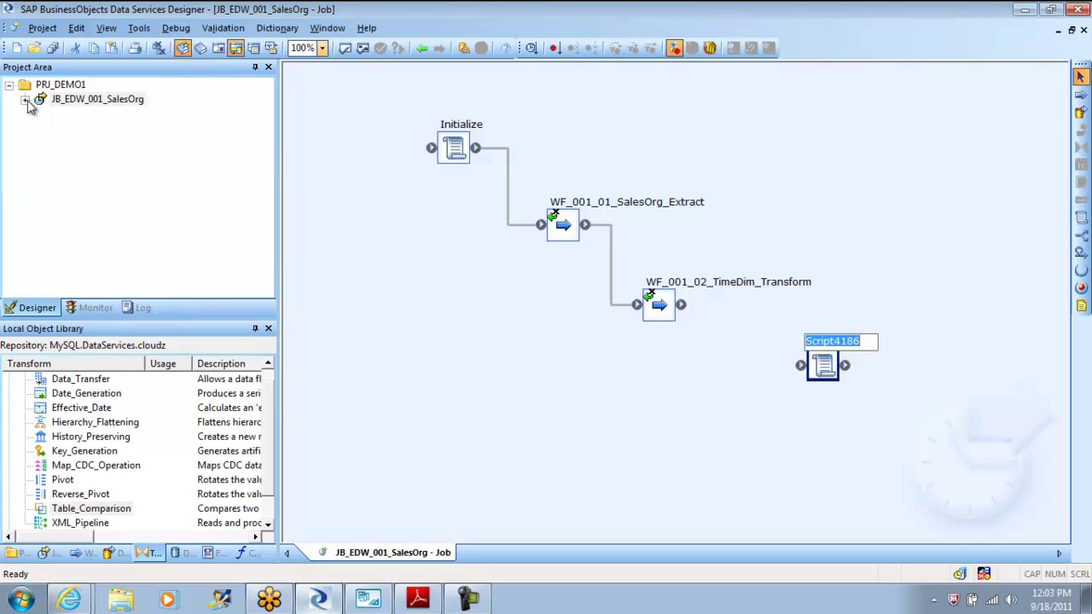
{"action": "type", "text": "E"}
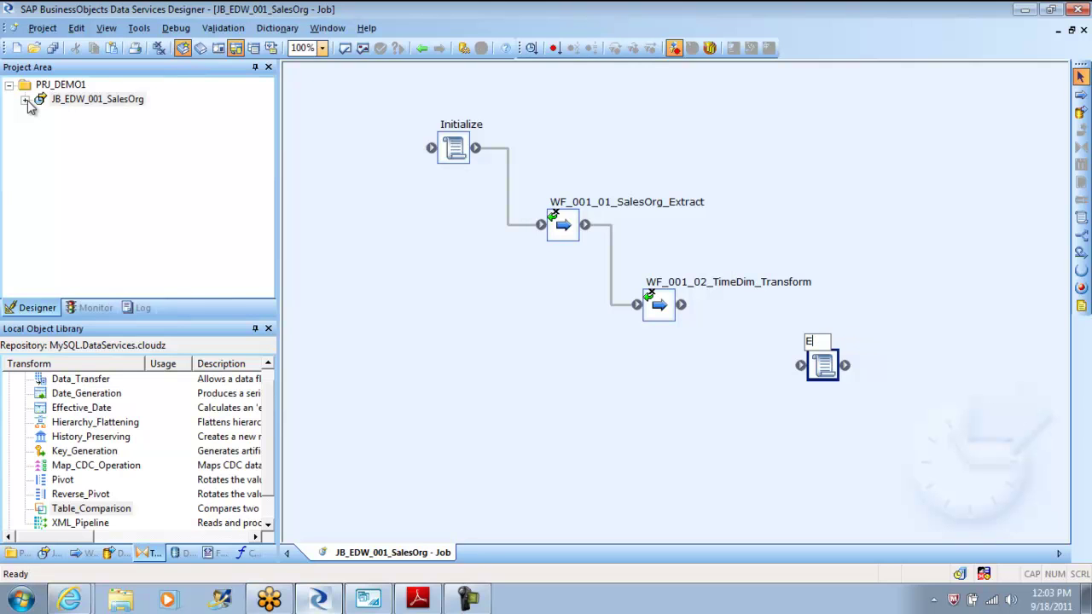
{"action": "type", "text": "nd_Script"}
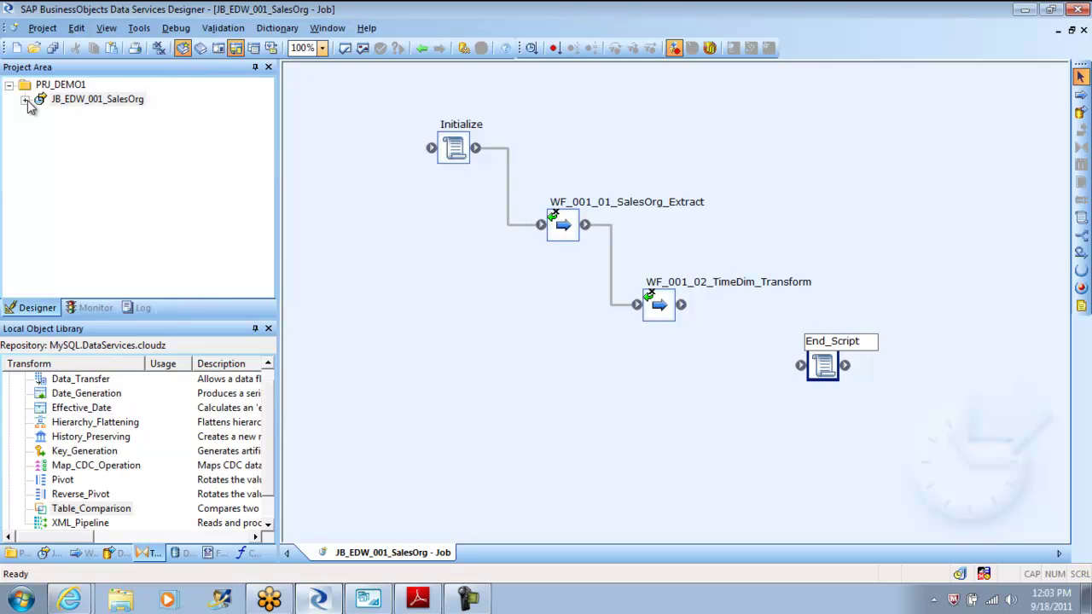
{"action": "key", "text": "Return"}
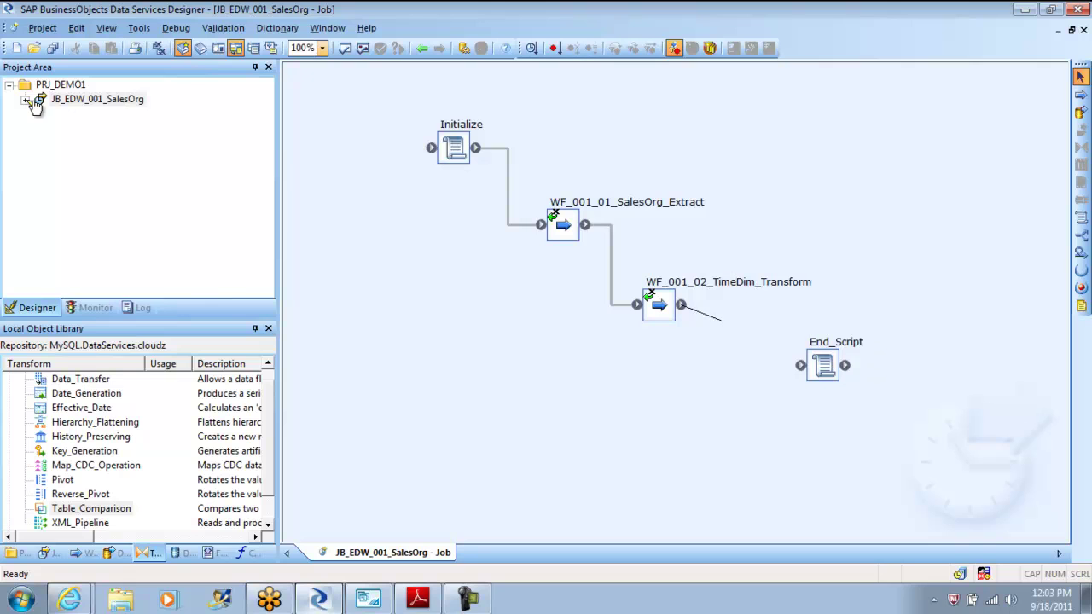